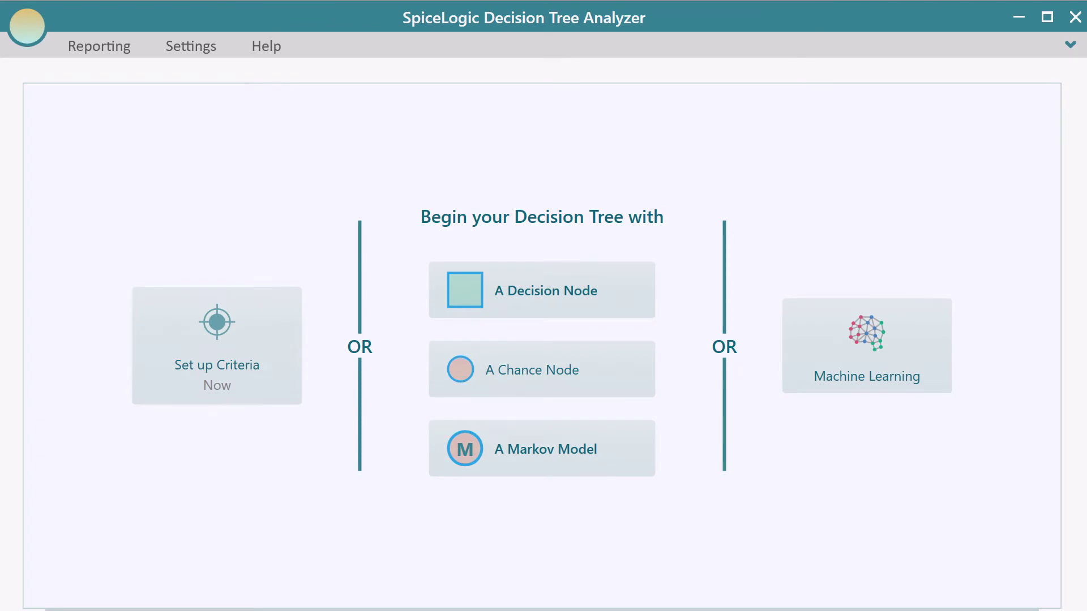
# Step: Start the tree with a root decision node and two action branches
pyautogui.click(630, 303)
pyautogui.click(106, 311)
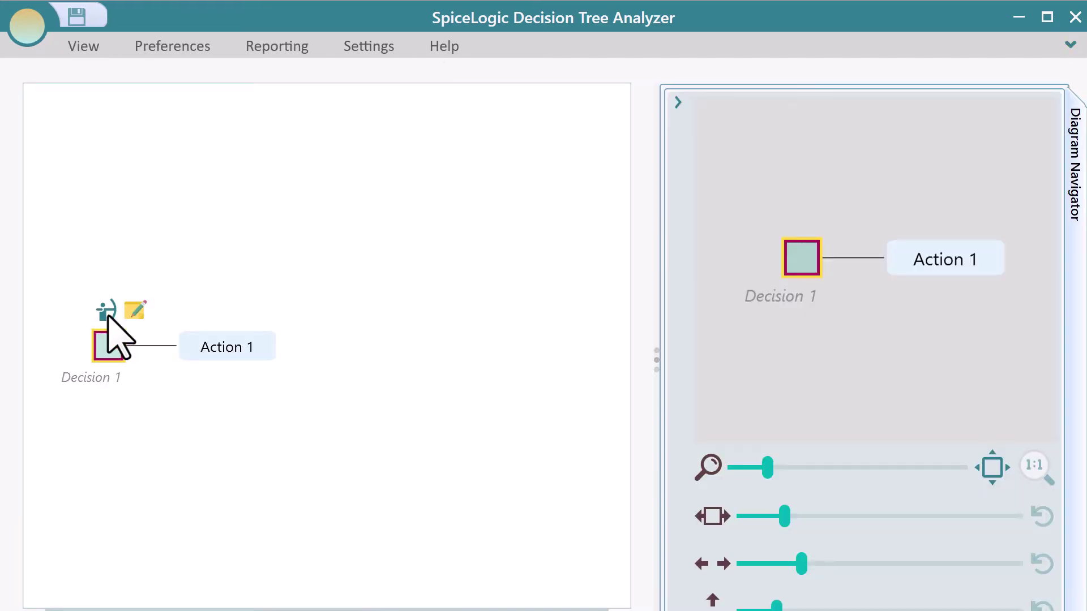
pyautogui.click(107, 311)
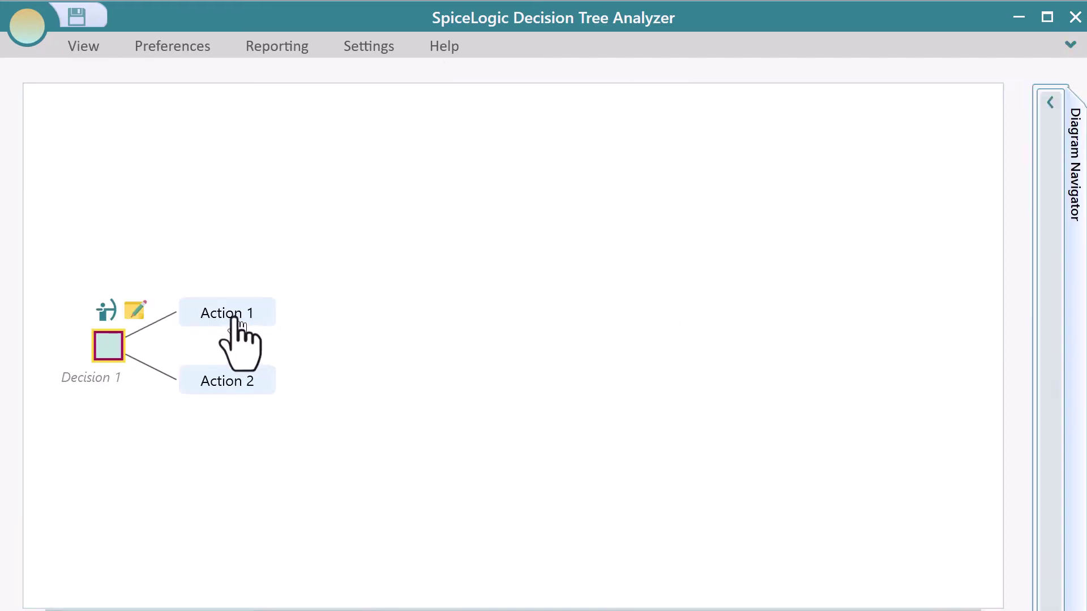
# Step: Name the actions Surgery and Medication, and attach a Markov model to Surgery
pyautogui.doubleClick(234, 318)
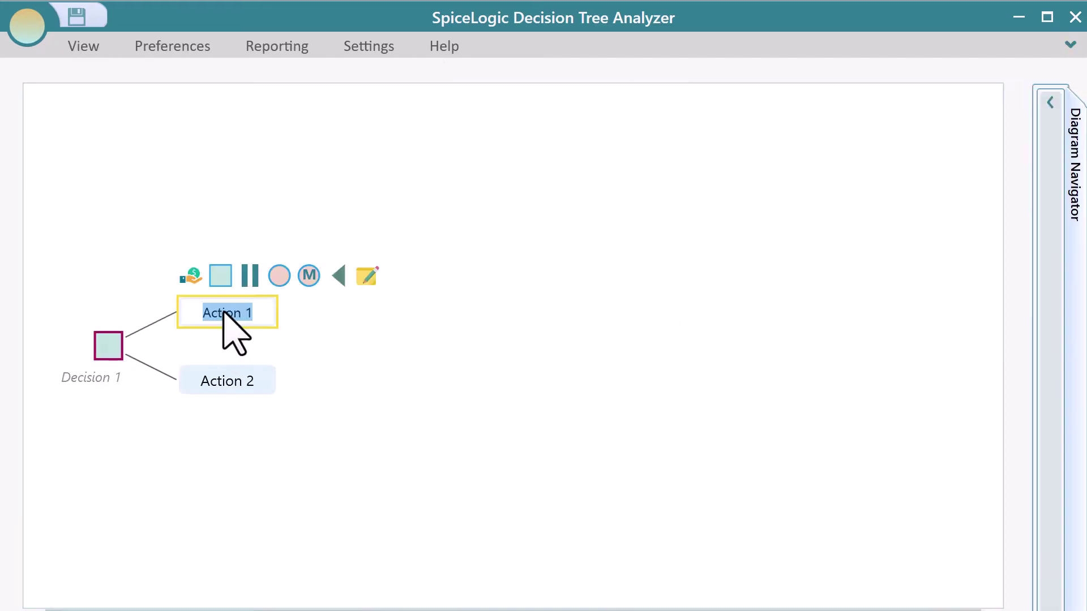
pyautogui.write('Surgery')
pyautogui.press('Return')
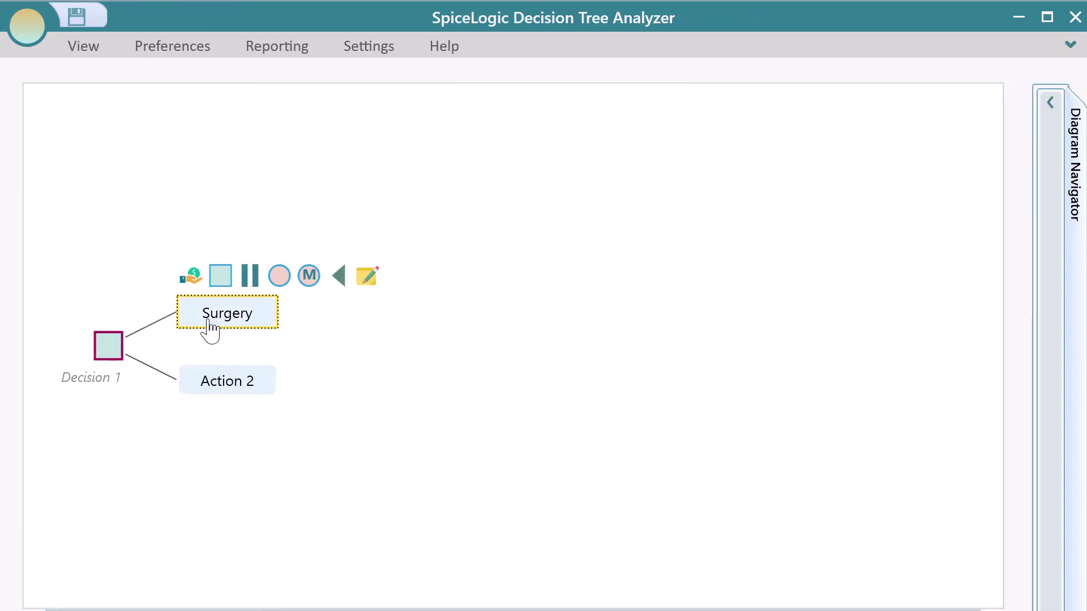
pyautogui.doubleClick(229, 382)
pyautogui.write('Medication')
pyautogui.press('Return')
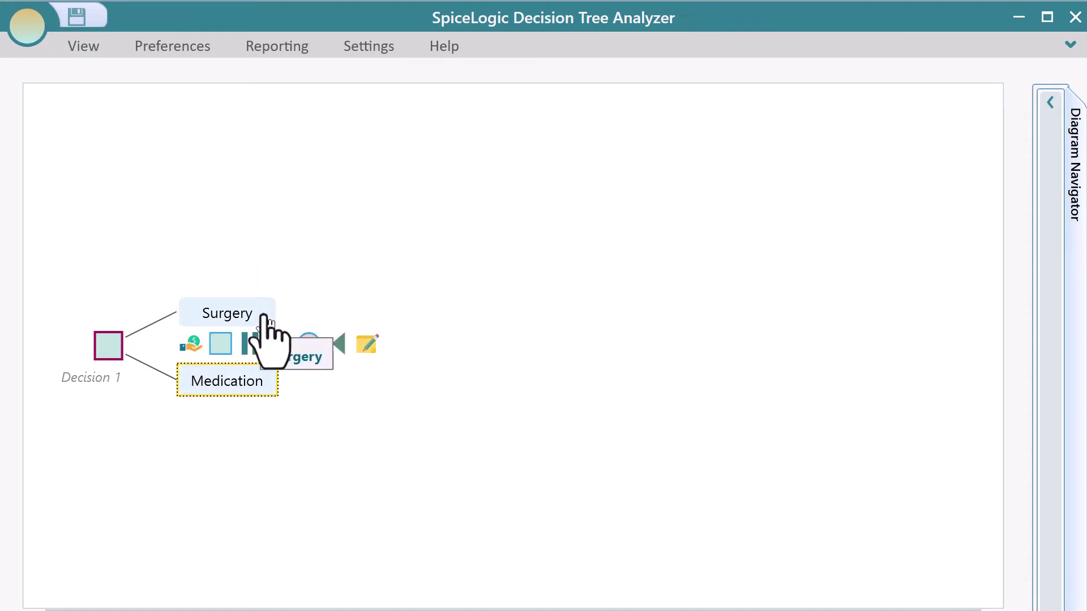
pyautogui.click(260, 312)
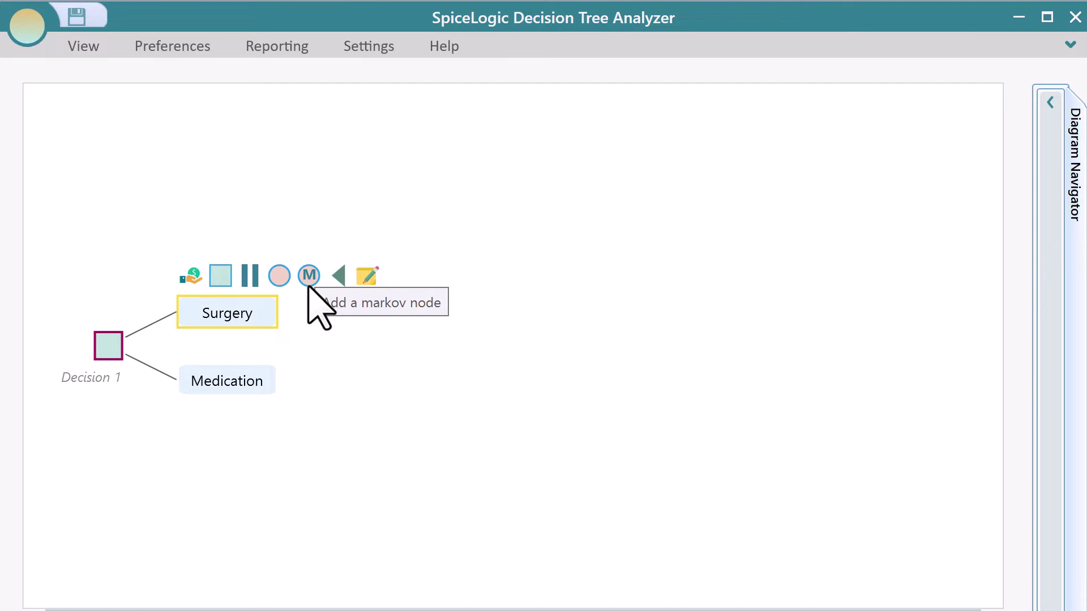
pyautogui.click(309, 276)
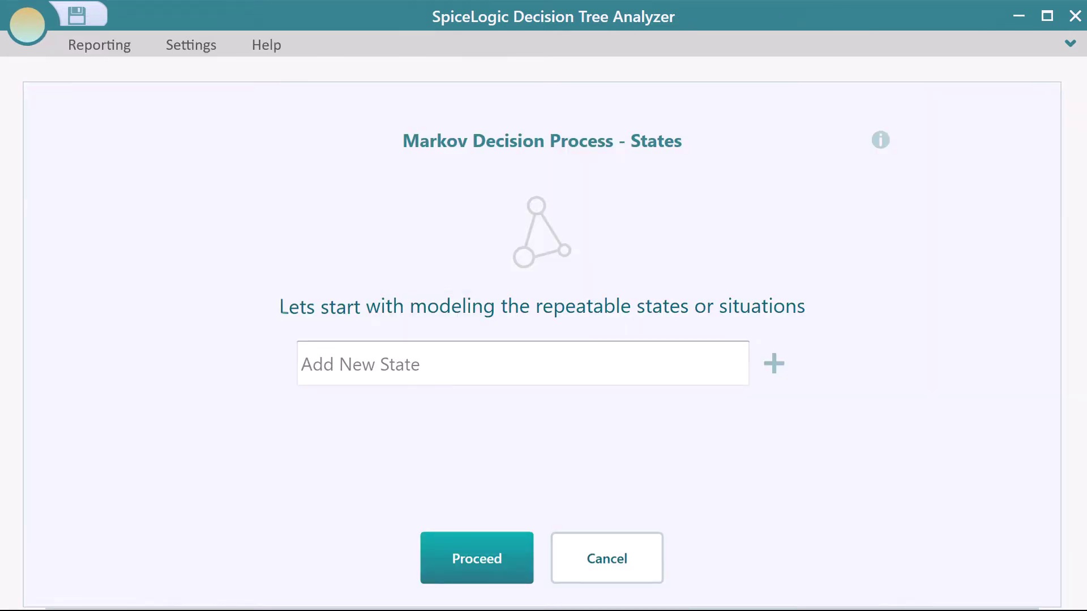
# Step: Add the Markov states Well, Recurrence and Dead
pyautogui.click(417, 371)
pyautogui.write('Well')
pyautogui.press('Return')
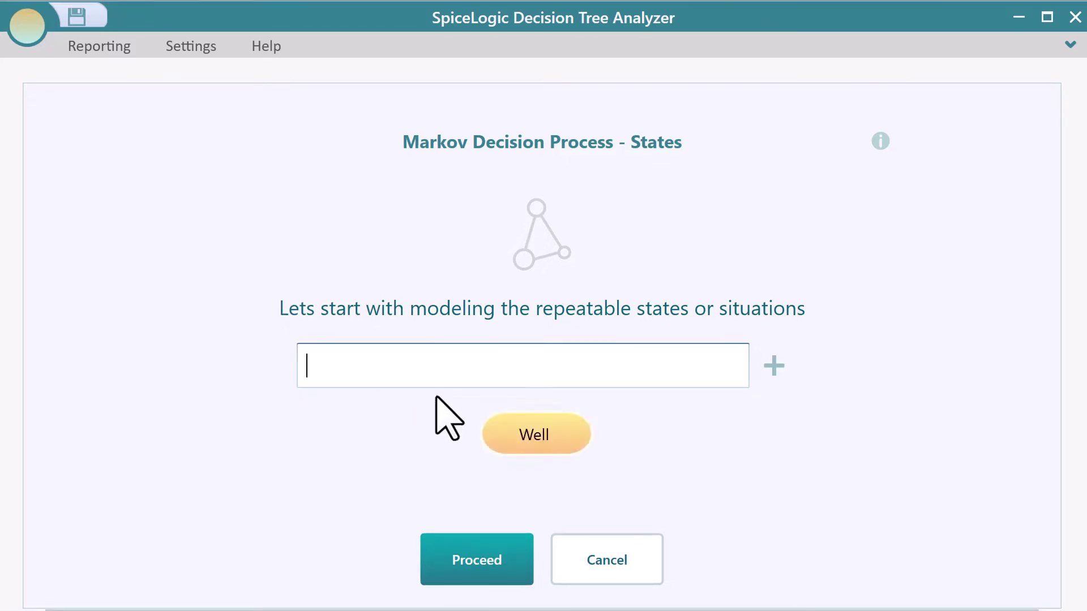
pyautogui.write('Recurre')
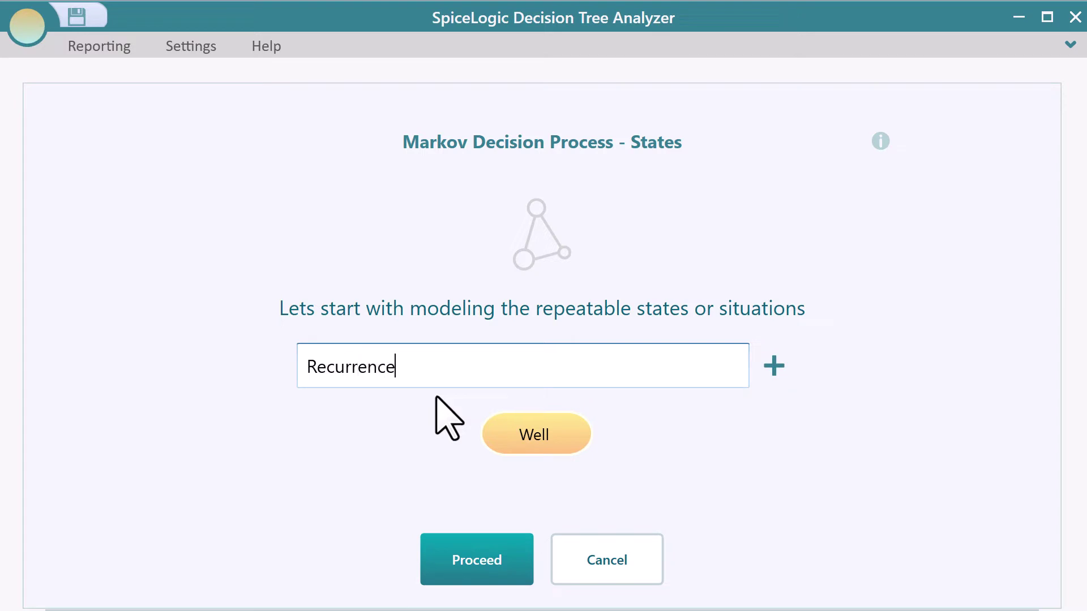
pyautogui.write('nce')
pyautogui.press('Return')
pyautogui.write('Dead')
pyautogui.press('Return')
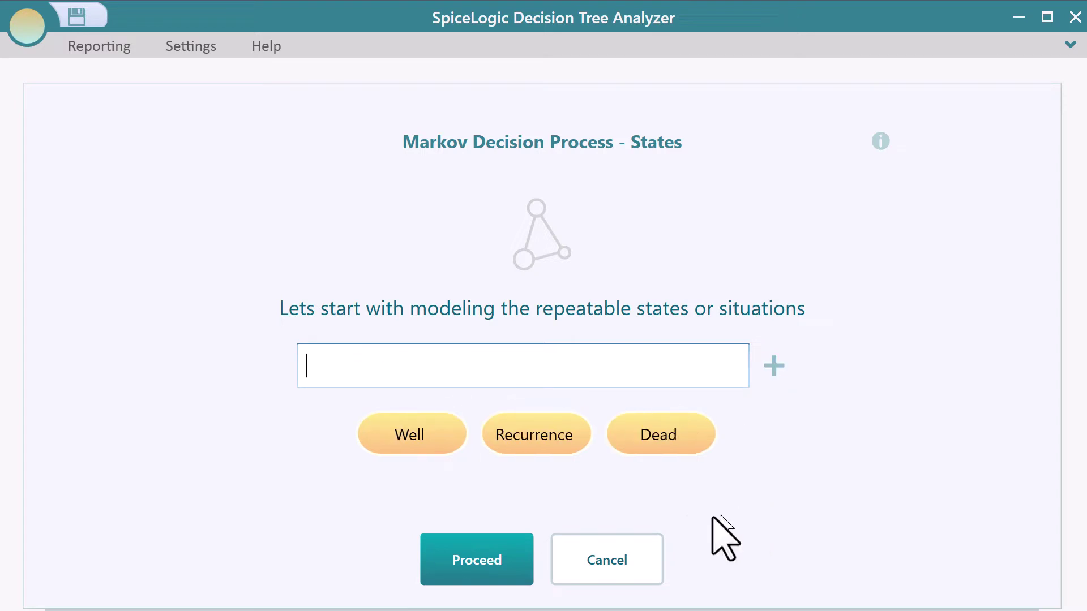
pyautogui.click(507, 576)
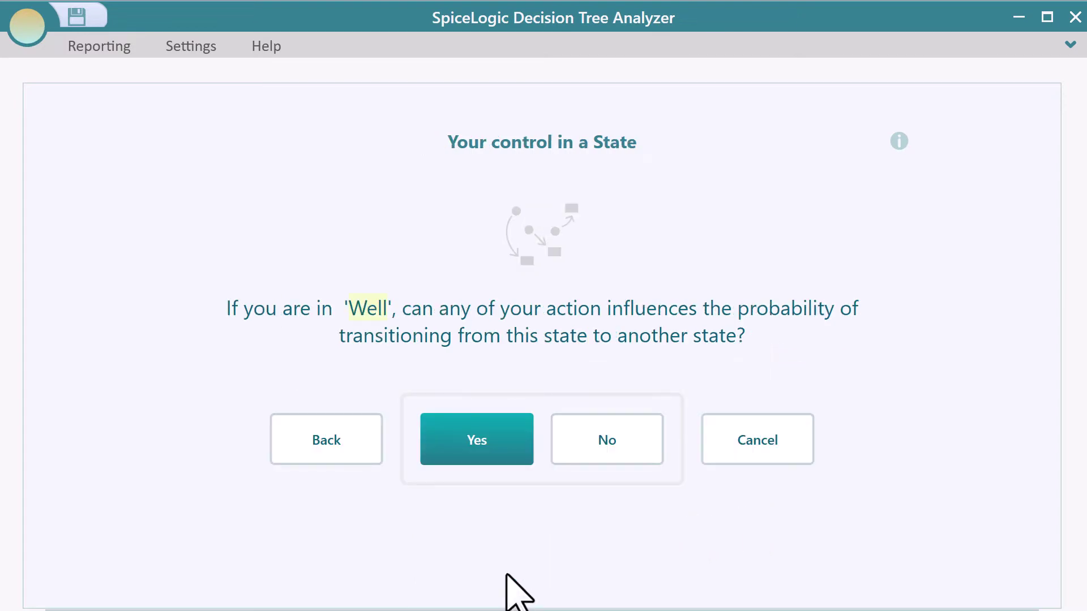
# Step: Mark that no action influences transitions from Well, Recurrence or Dead
pyautogui.click(638, 452)
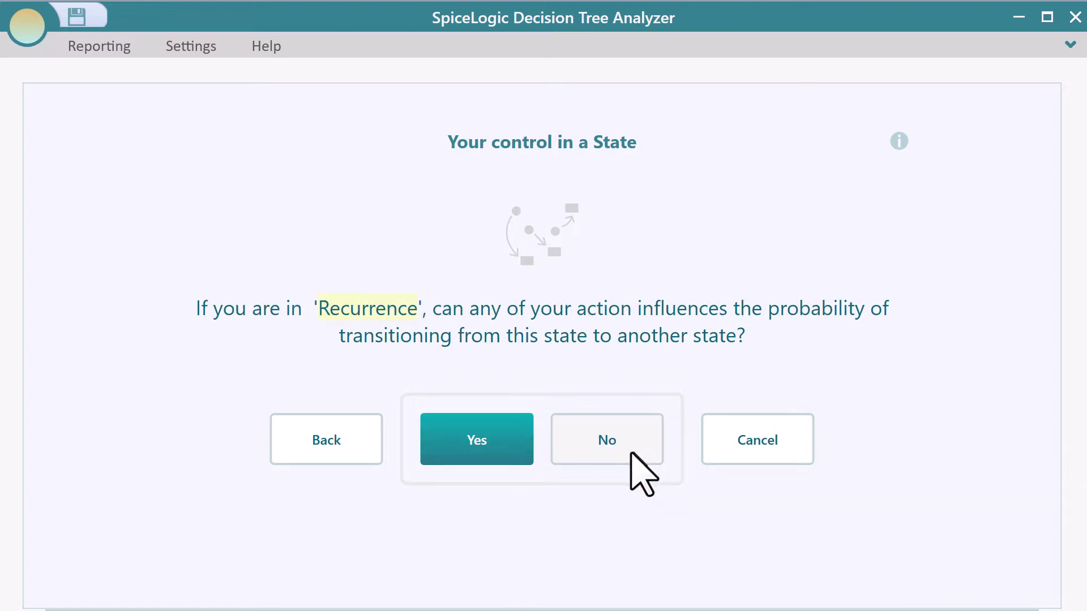
pyautogui.click(584, 460)
pyautogui.click(583, 459)
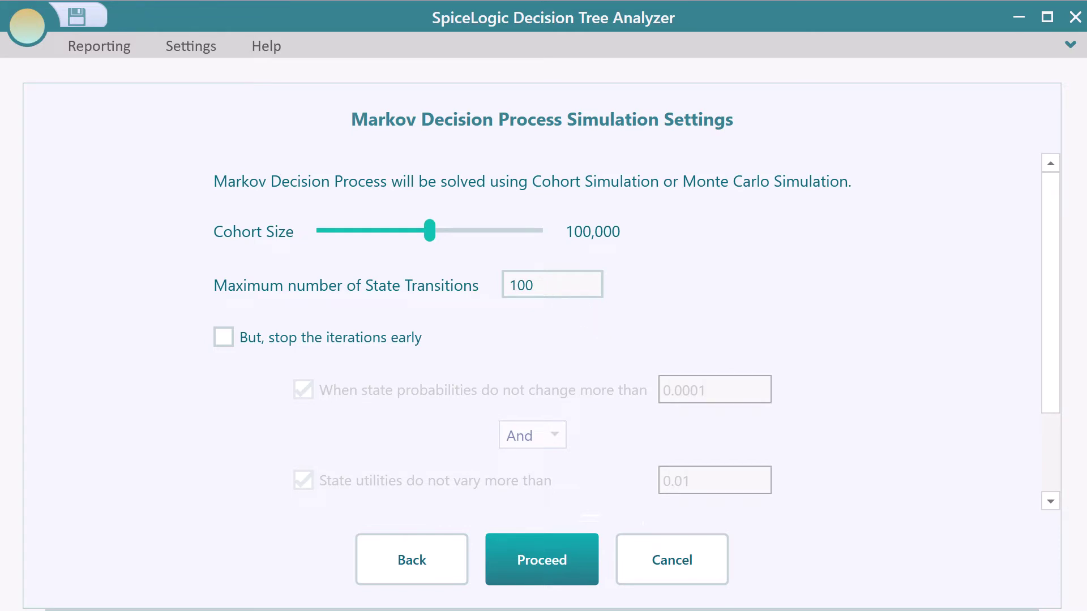
# Step: Enable early stopping of iterations, combining the stopping conditions with And
pyautogui.click(222, 342)
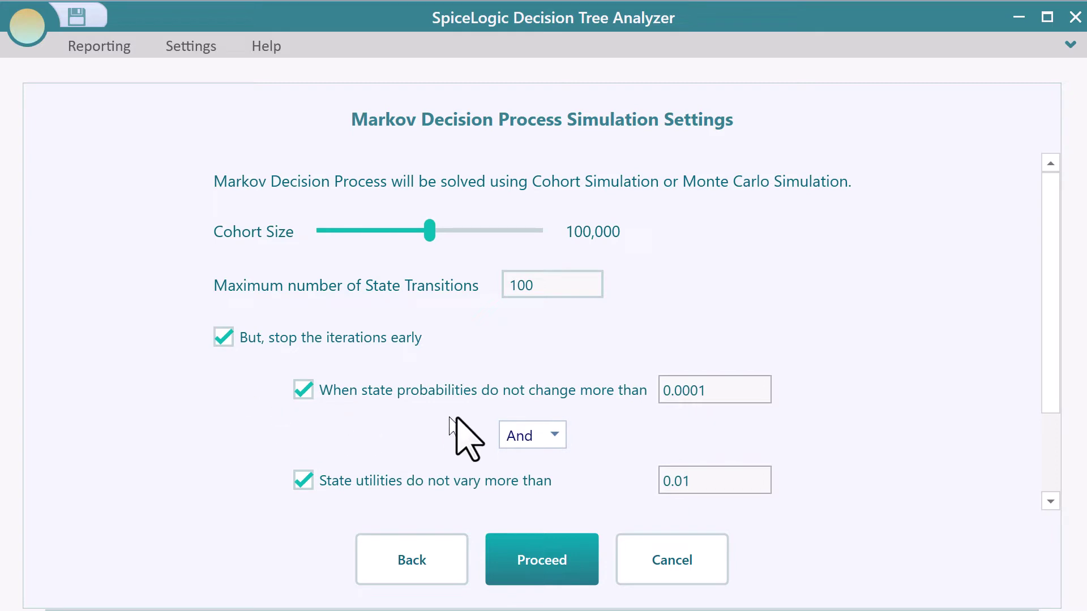
pyautogui.click(560, 436)
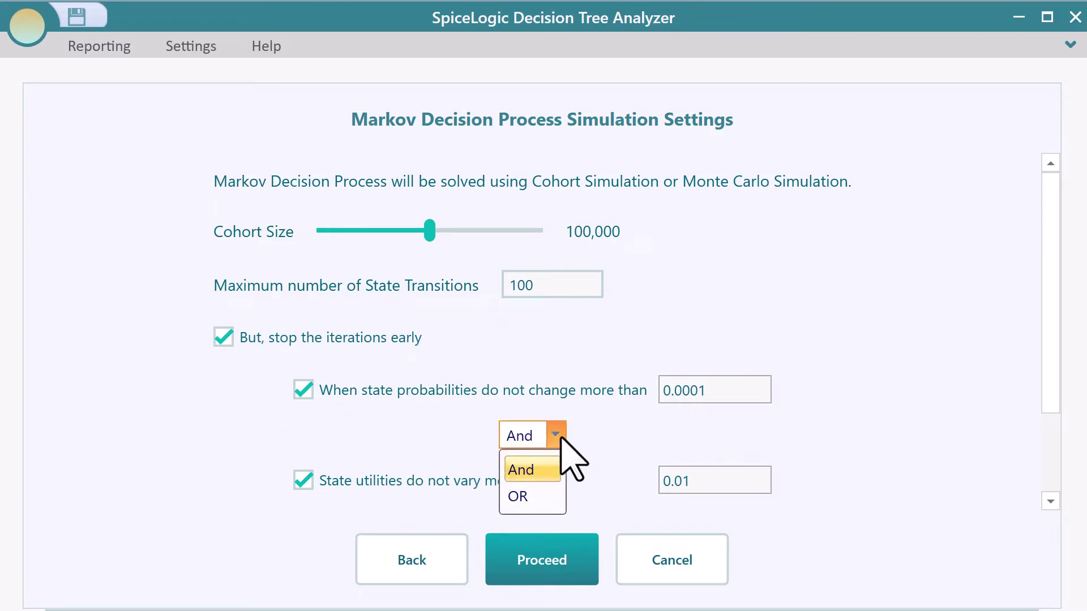
pyautogui.click(560, 437)
pyautogui.scroll(-2, 603, 441)
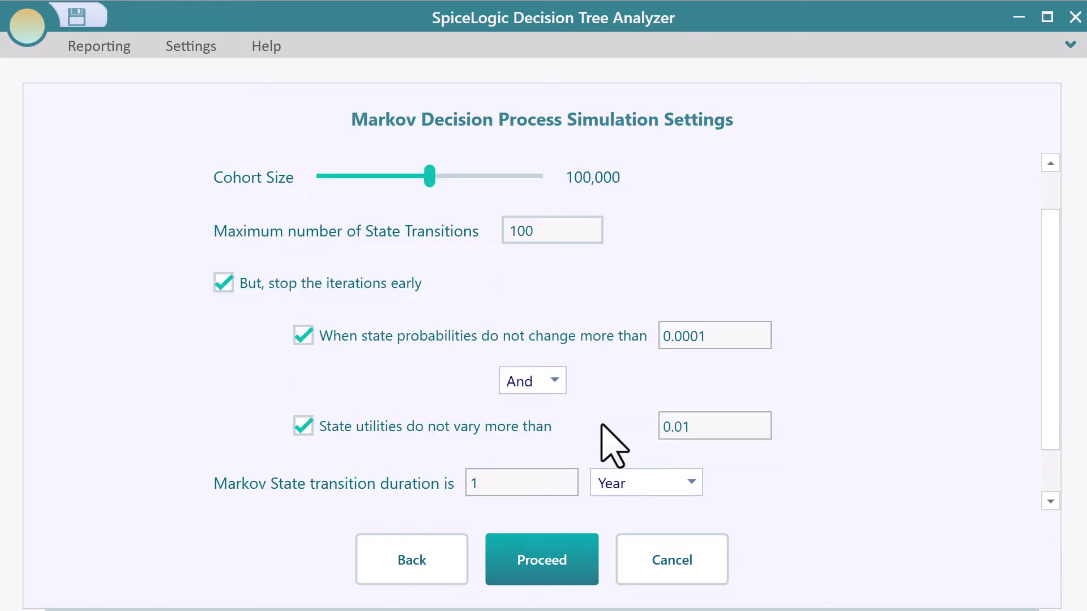
pyautogui.click(565, 576)
# Step: Set Well's transitions to Well 0.6, Recurrence 0.3 and Dead 0.1
pyautogui.press('Up')
pyautogui.moveTo(959, 435)
pyautogui.click(613, 398)
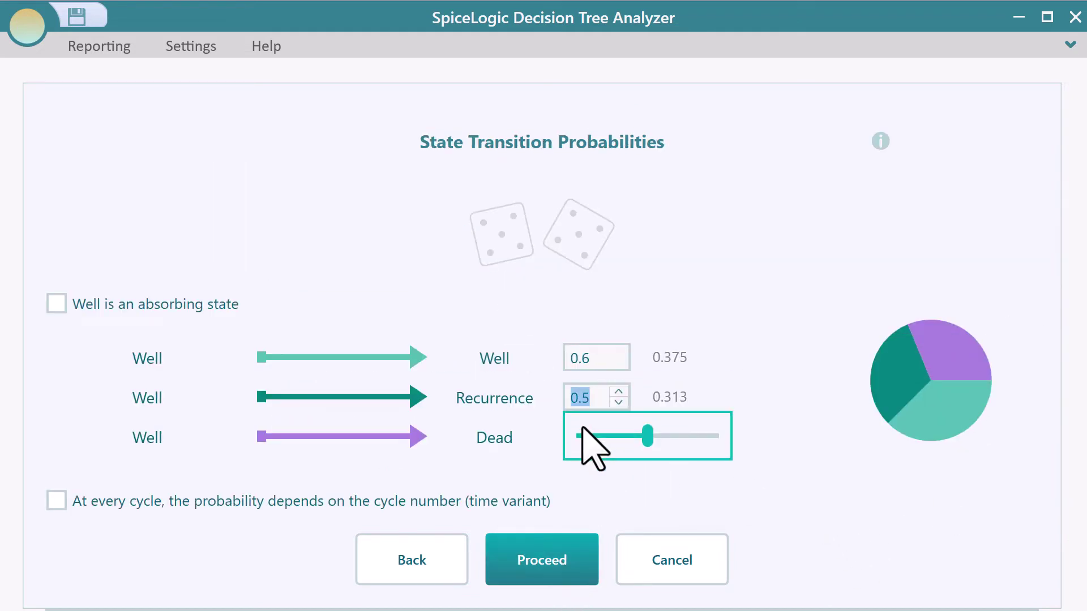
pyautogui.click(583, 436)
pyautogui.press('Tab')
pyautogui.click(604, 477)
pyautogui.moveTo(896, 391)
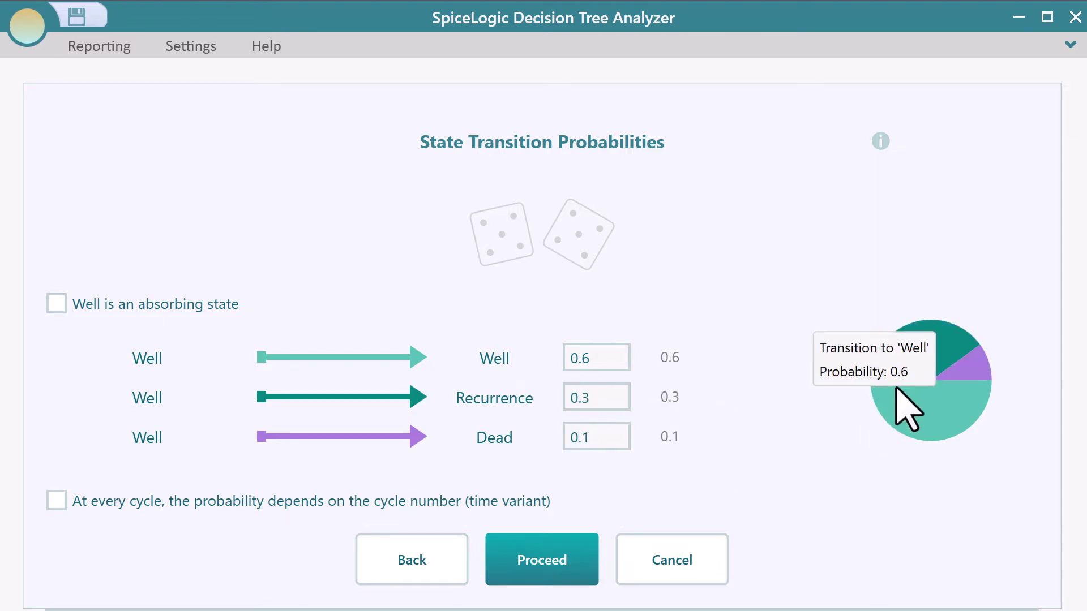
pyautogui.click(551, 569)
# Step: Set Recurrence's transitions to 0, 0.8 and 0.2, and make Dead absorbing
pyautogui.press('Tab')
pyautogui.write('0.8')
pyautogui.press('Tab')
pyautogui.write('0.2')
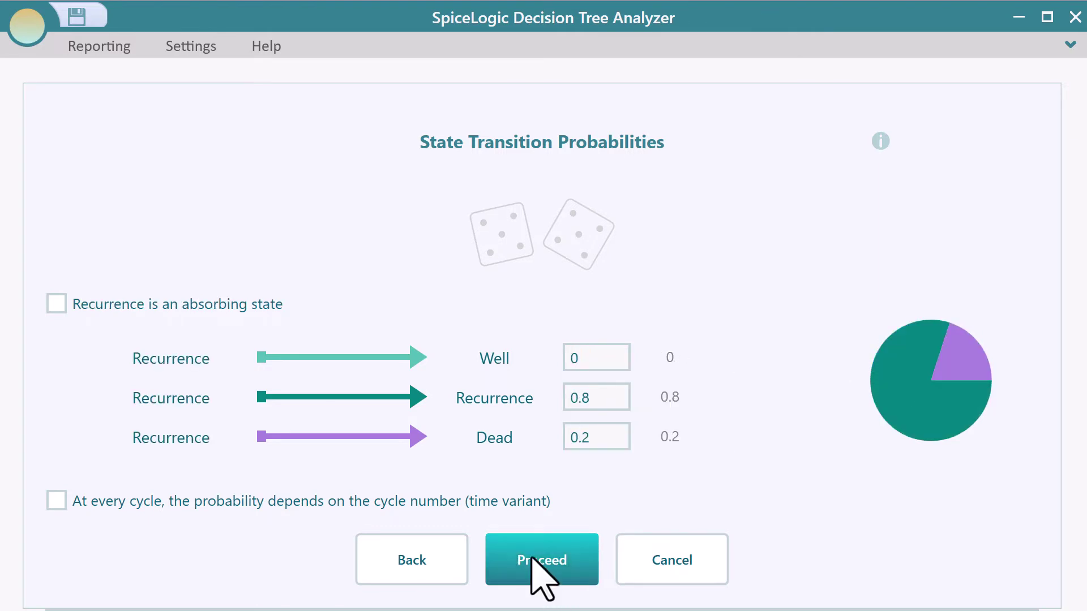
pyautogui.click(541, 569)
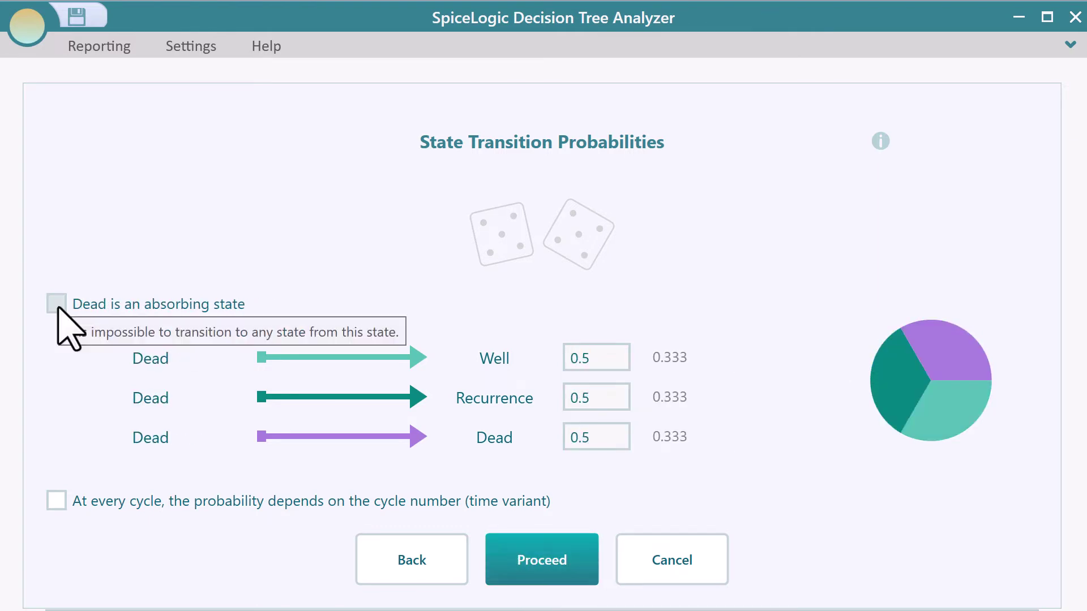
pyautogui.click(57, 309)
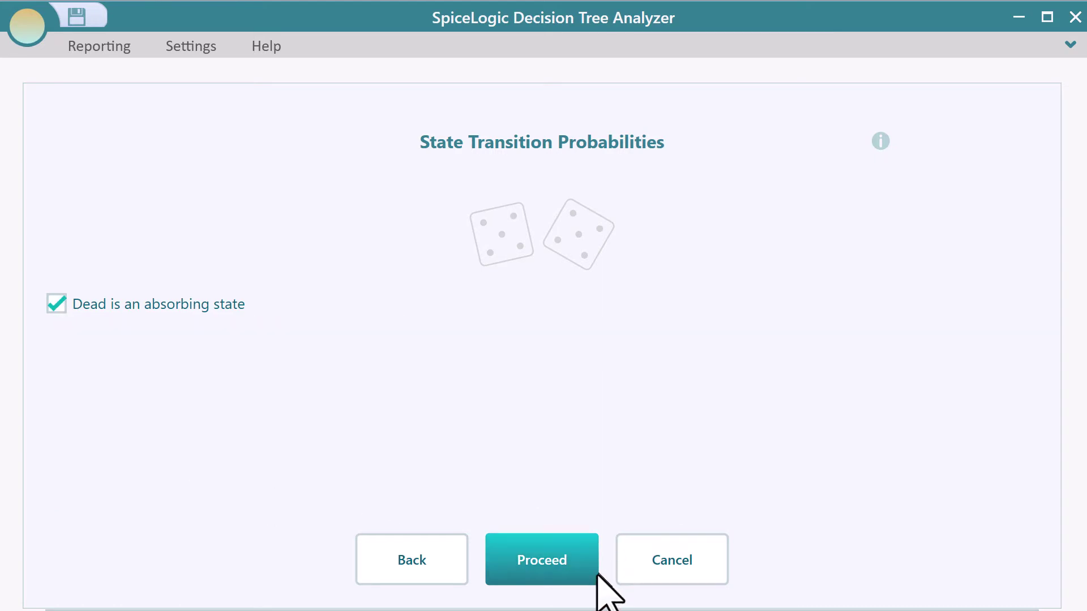
# Step: Keep Well as the initial state and set payoffs using Cost-Effectiveness Analysis in Healthcare
pyautogui.click(560, 560)
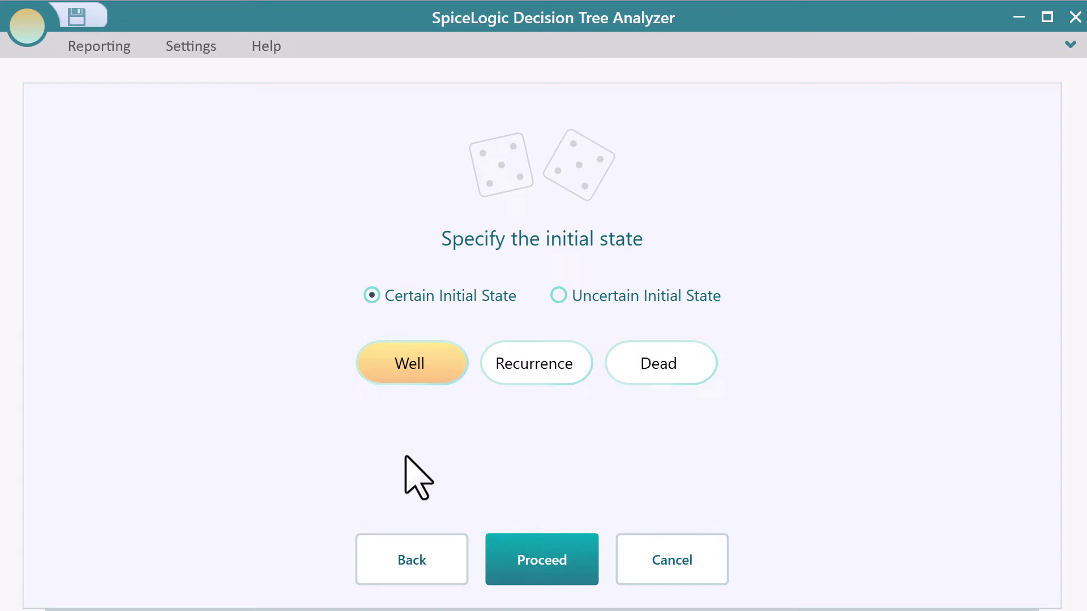
pyautogui.click(535, 572)
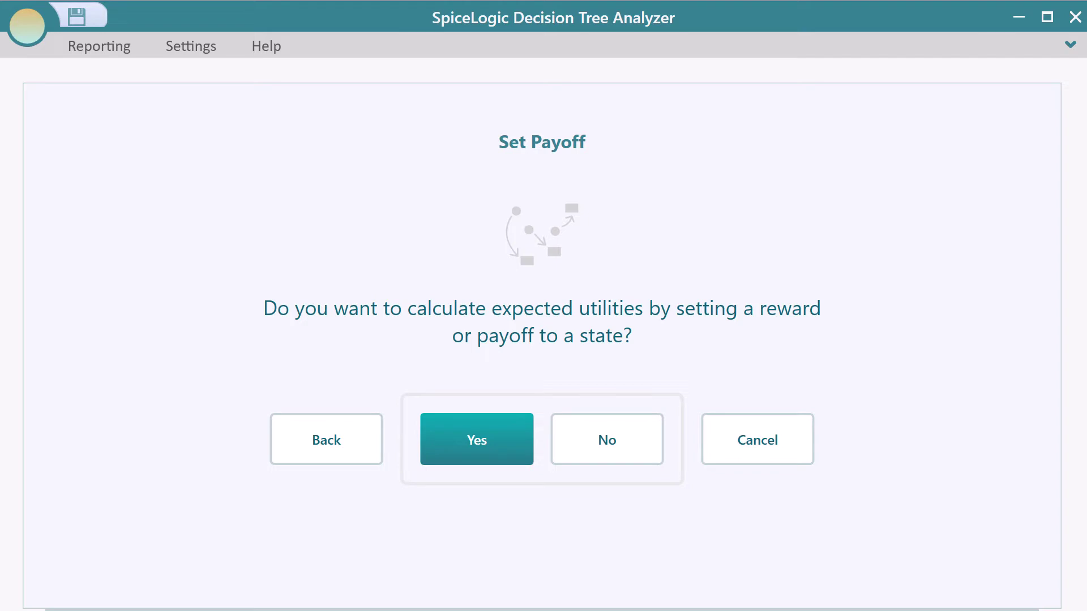
pyautogui.click(487, 450)
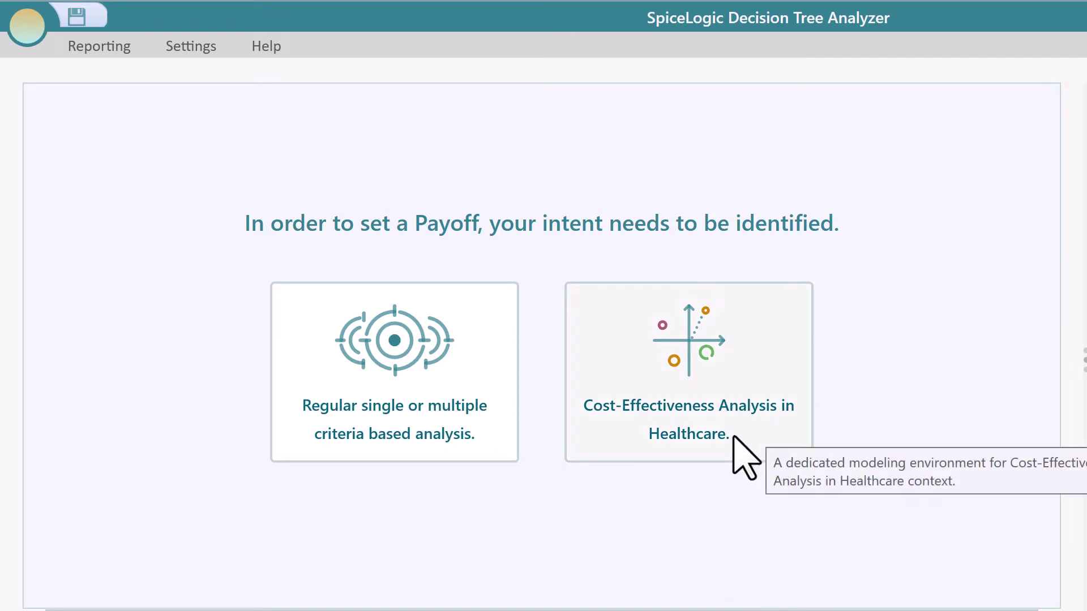
pyautogui.click(584, 453)
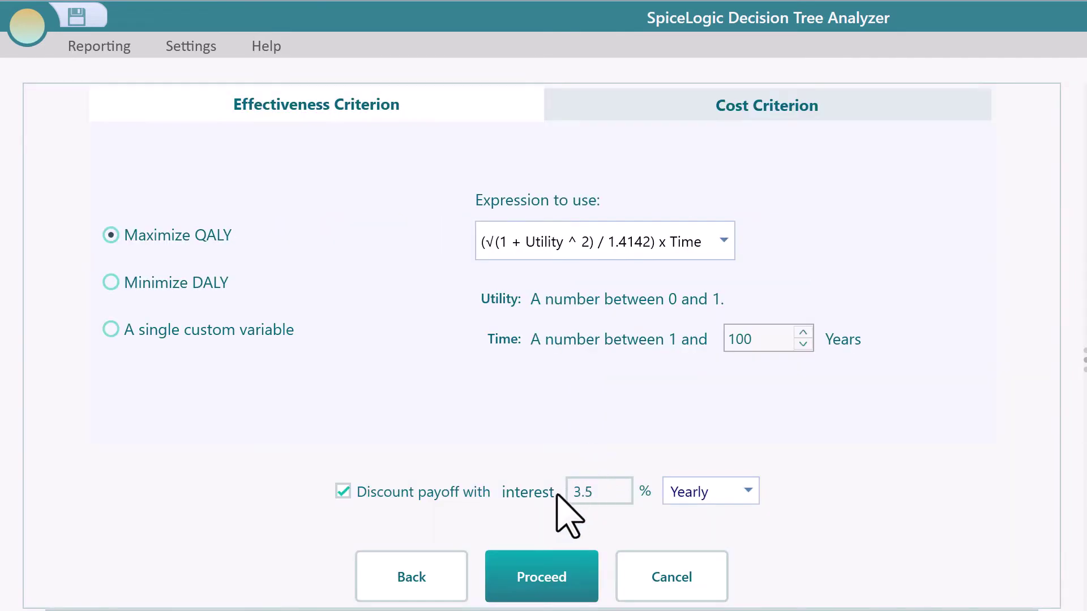
# Step: Rename the custom effectiveness variable to QALY with maximum 1, leaving cost criterion unchecked
pyautogui.click(109, 332)
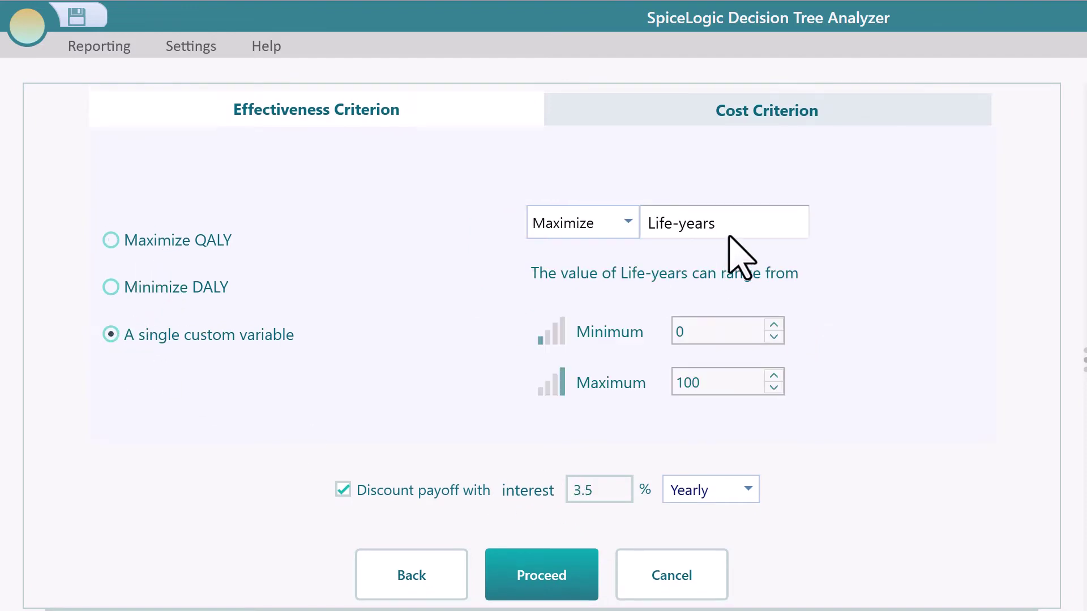
pyautogui.moveTo(729, 232); pyautogui.dragTo(600, 230)
pyautogui.write('Q')
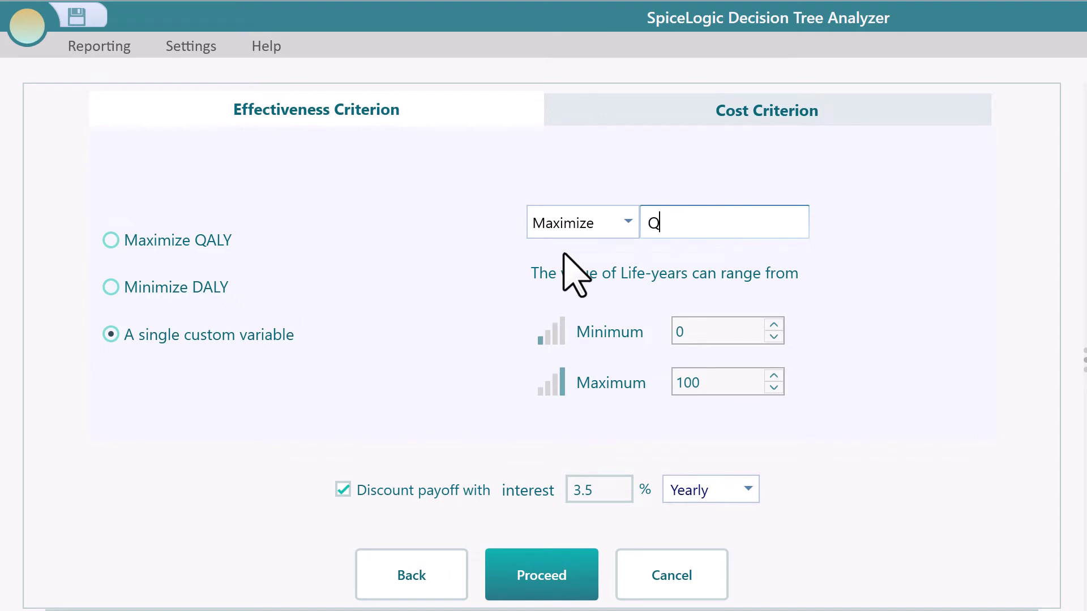
pyautogui.write('ALY')
pyautogui.click(728, 329)
pyautogui.click(714, 379)
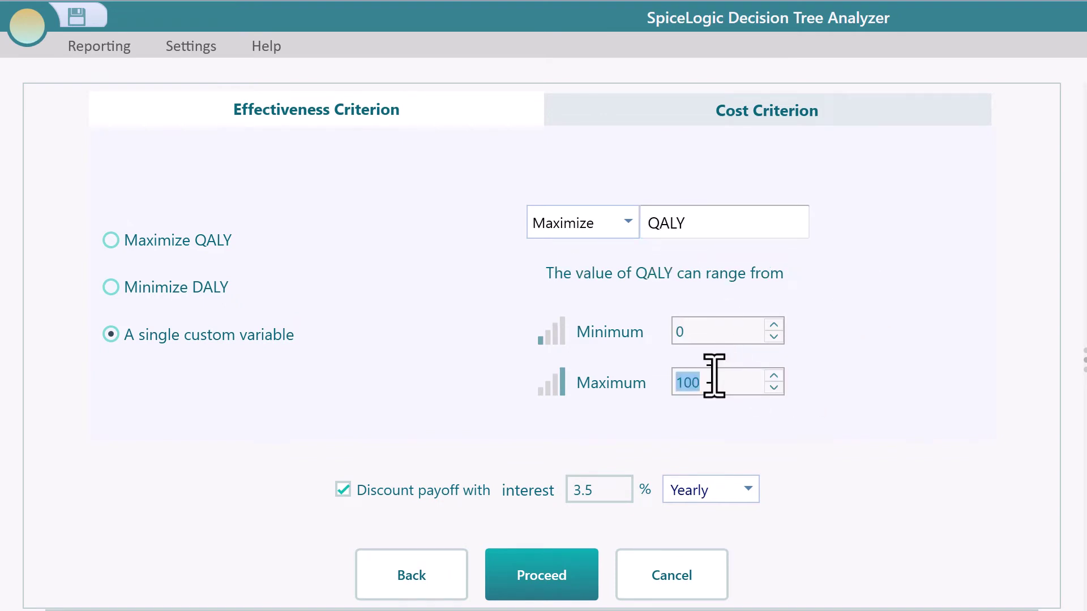
pyautogui.write('1')
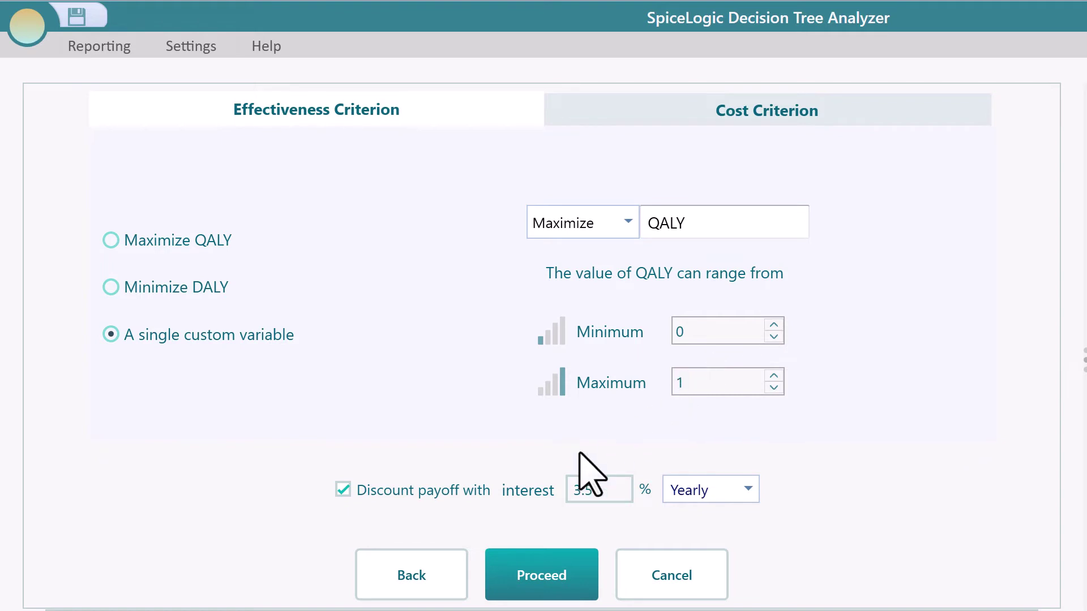
pyautogui.click(714, 110)
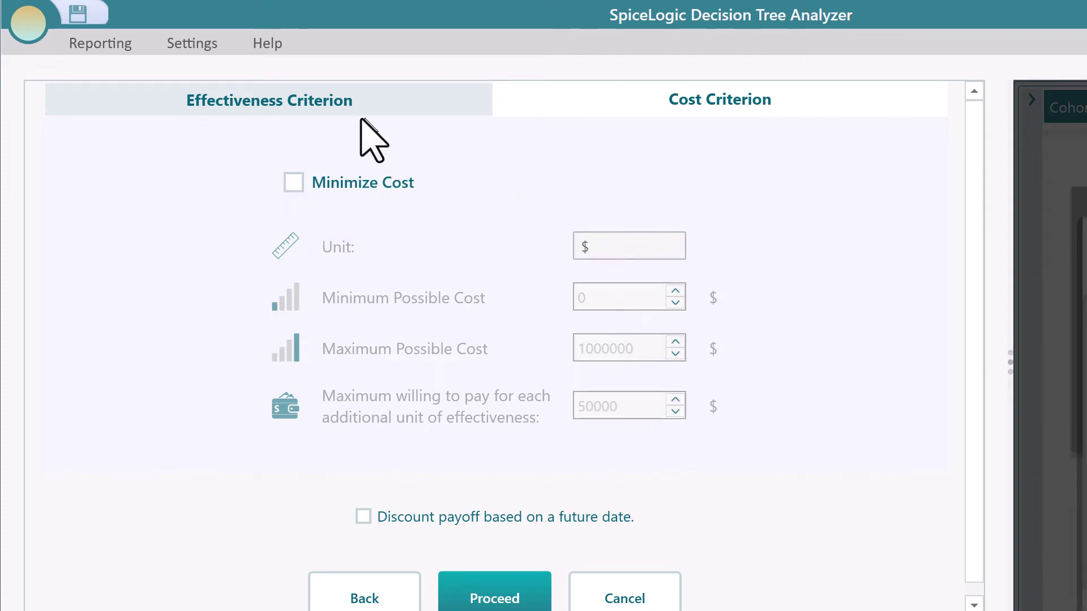
pyautogui.click(351, 105)
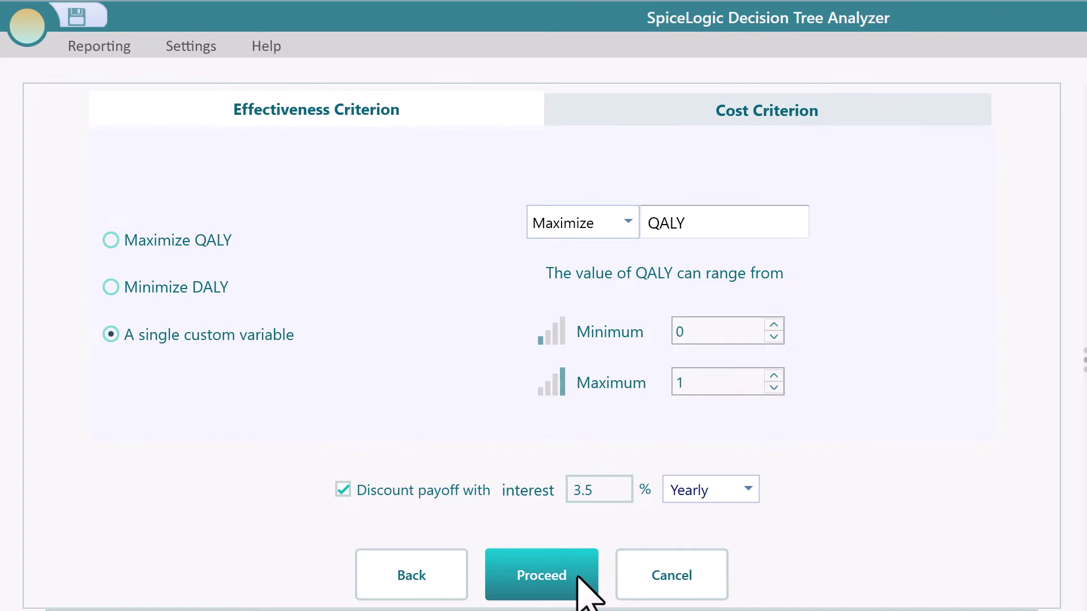
pyautogui.click(580, 589)
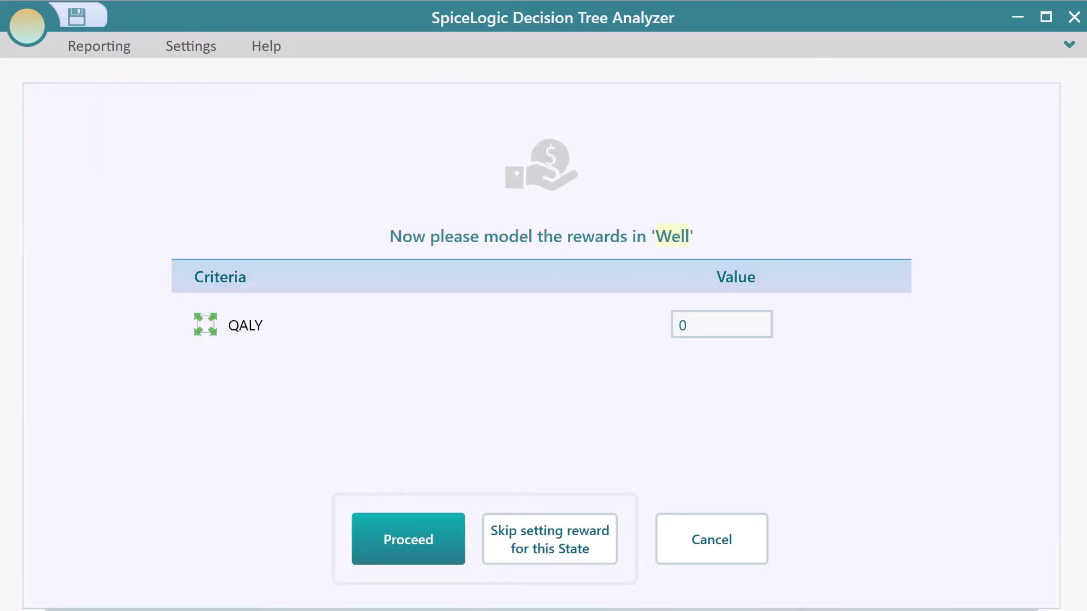
# Step: Enter QALY rewards of 0.89 for Well and 0.5 for Recurrence, skipping Dead
pyautogui.click(725, 323)
pyautogui.write('0.83')
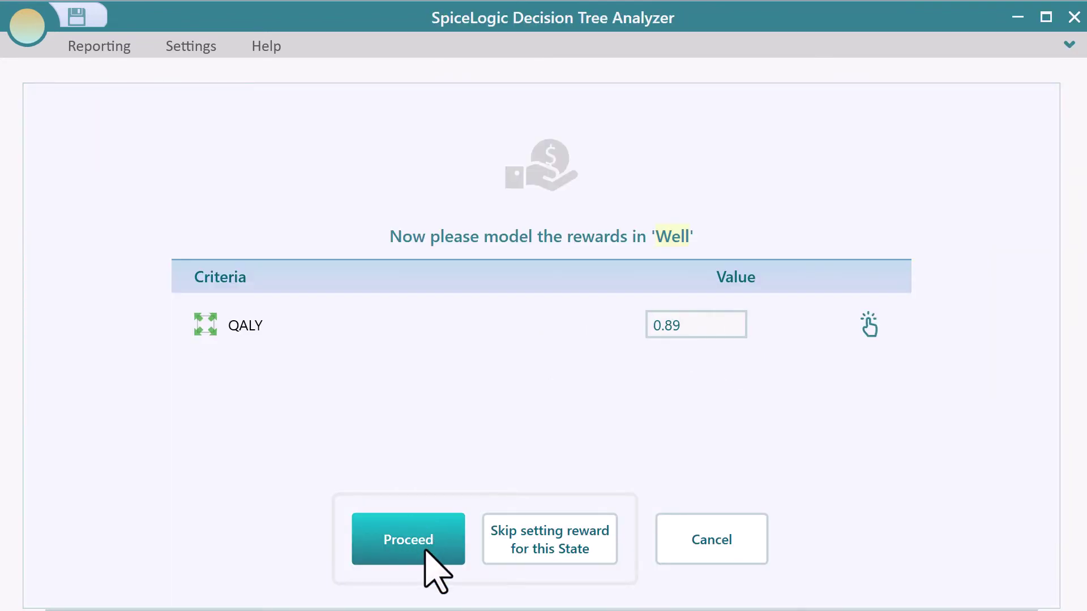
pyautogui.click(427, 553)
pyautogui.click(694, 327)
pyautogui.write('0.5')
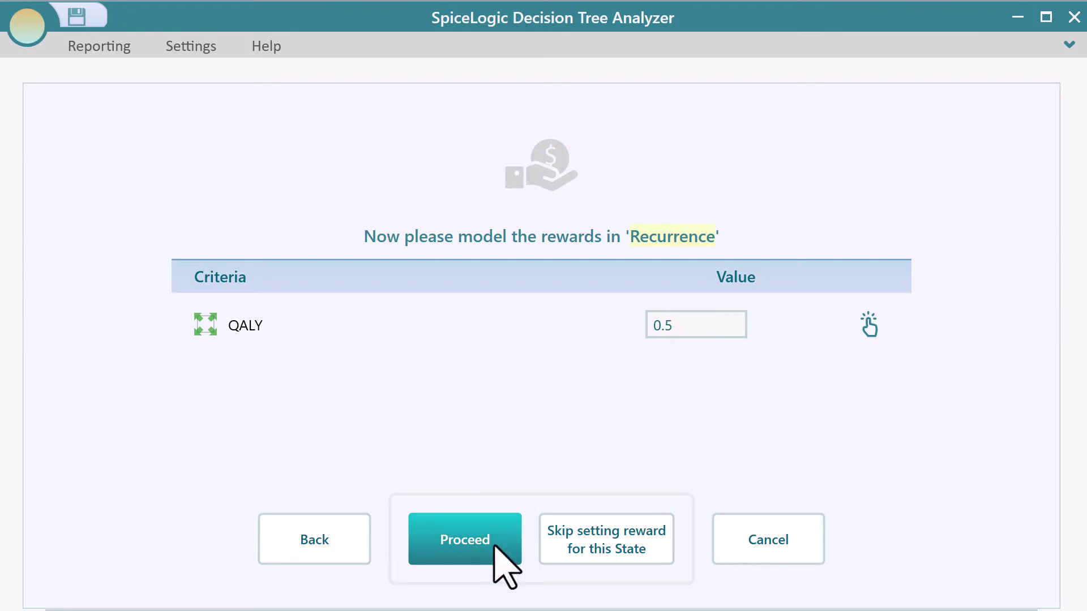
pyautogui.click(497, 552)
pyautogui.click(654, 561)
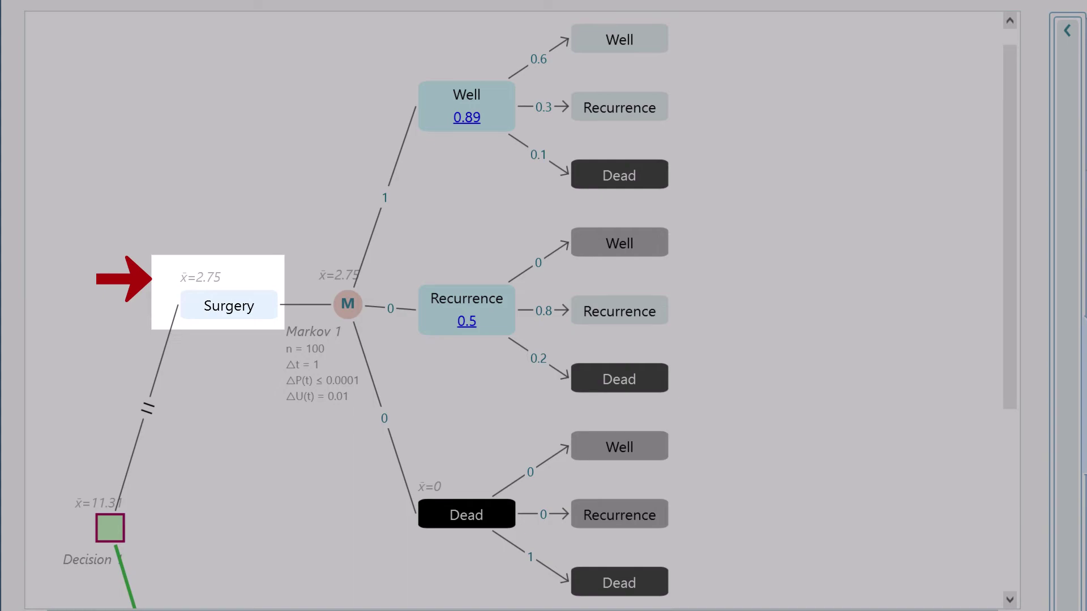
# Step: Scroll down to the Medication branch and select it to show its add-node toolbar
pyautogui.scroll(-3, 690, 435)
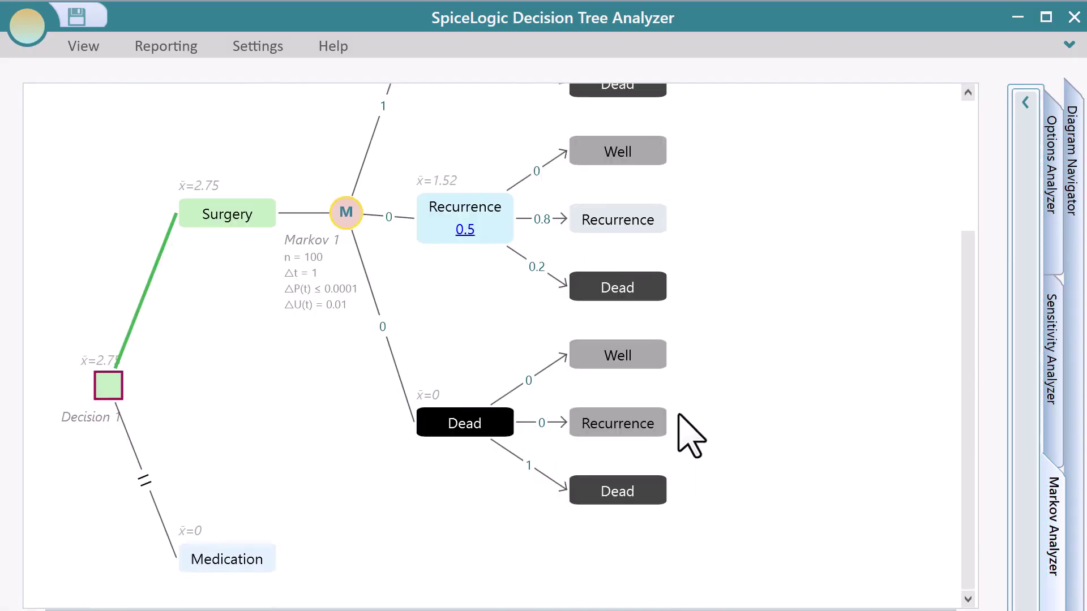
pyautogui.click(266, 560)
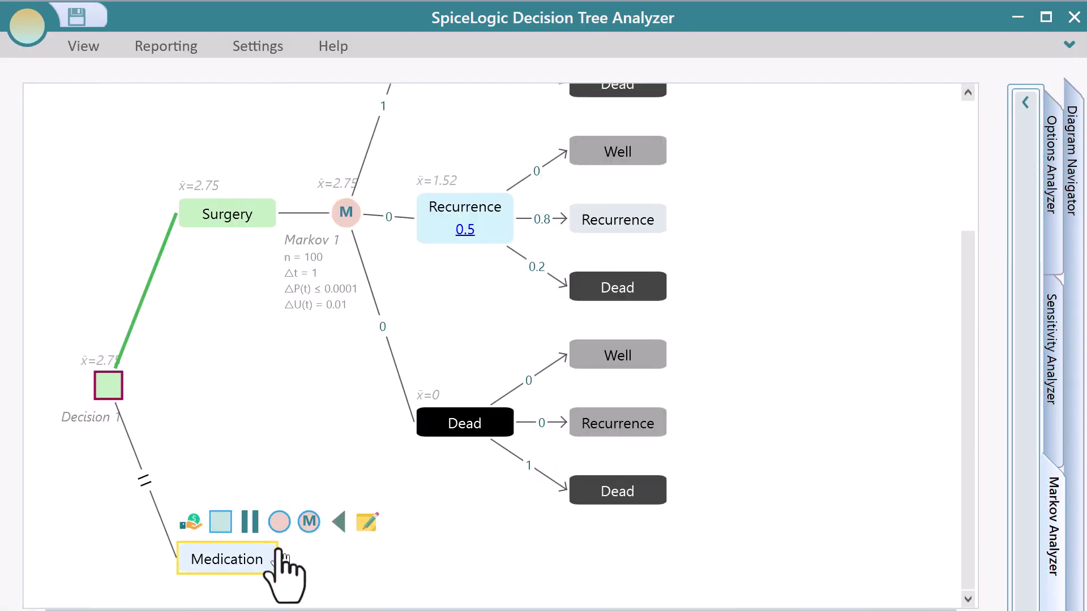
# Step: Attach a Markov model to Medication with states Severe side effect and Somewhat good, no action influence
pyautogui.click(309, 521)
pyautogui.click(419, 365)
pyautogui.write('Severe side effect')
pyautogui.press('Return')
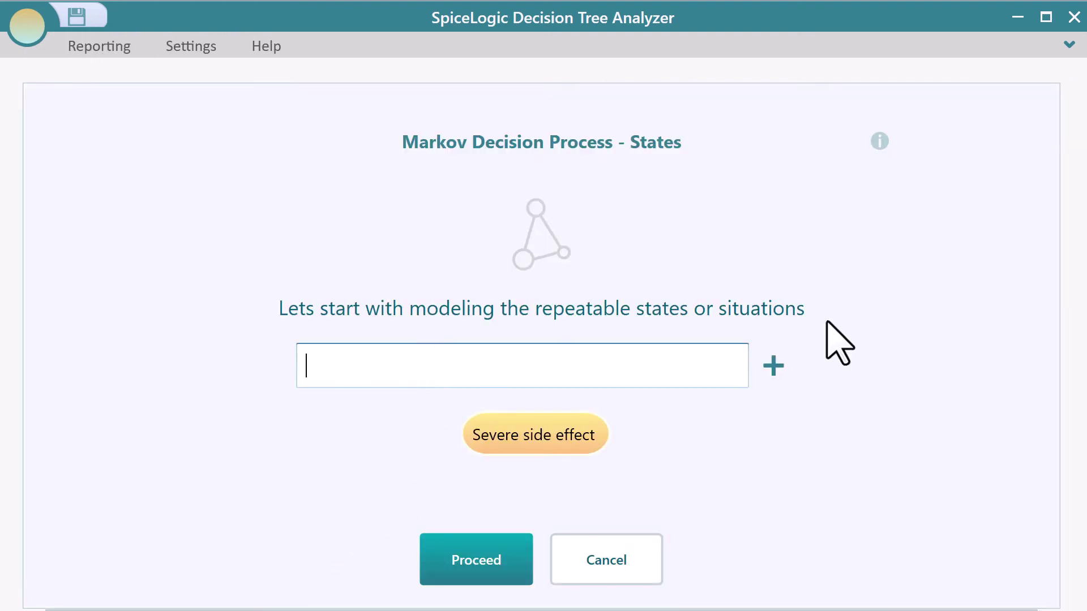
pyautogui.write('Somewhat good')
pyautogui.press('Return')
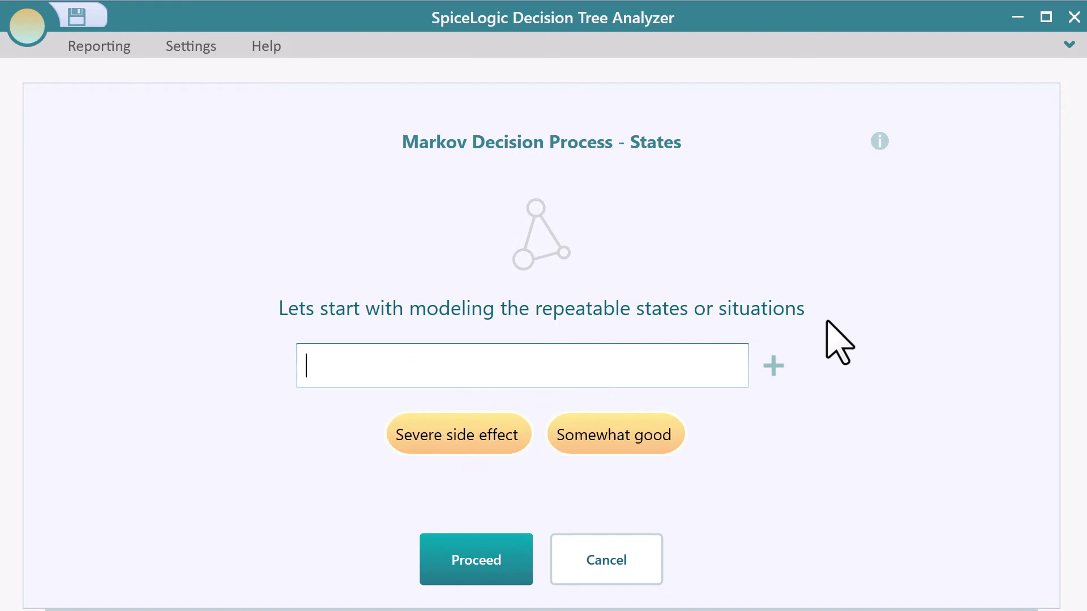
pyautogui.click(524, 566)
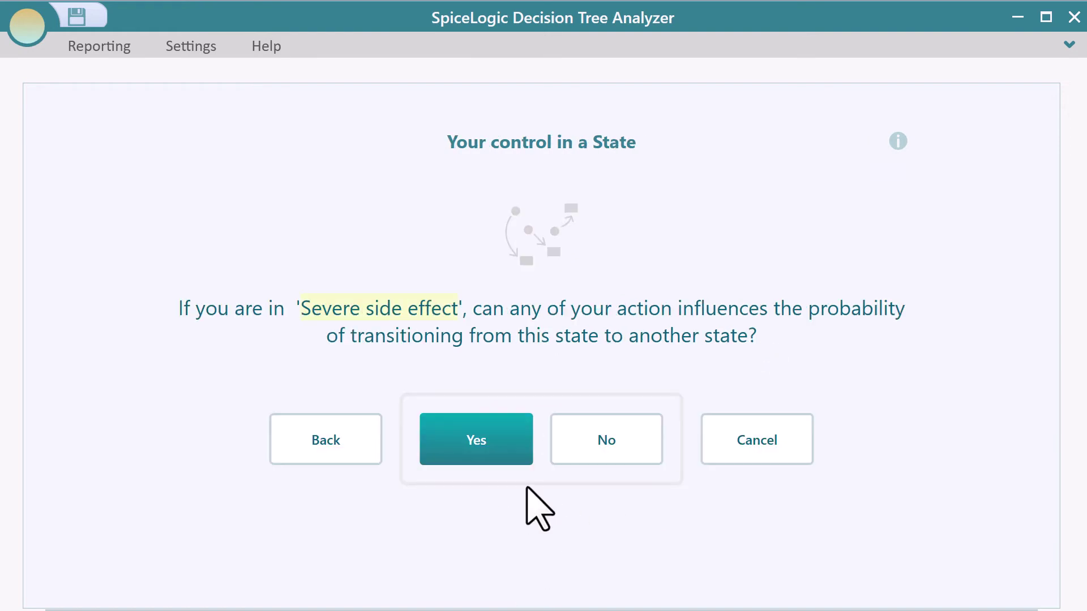
pyautogui.click(626, 438)
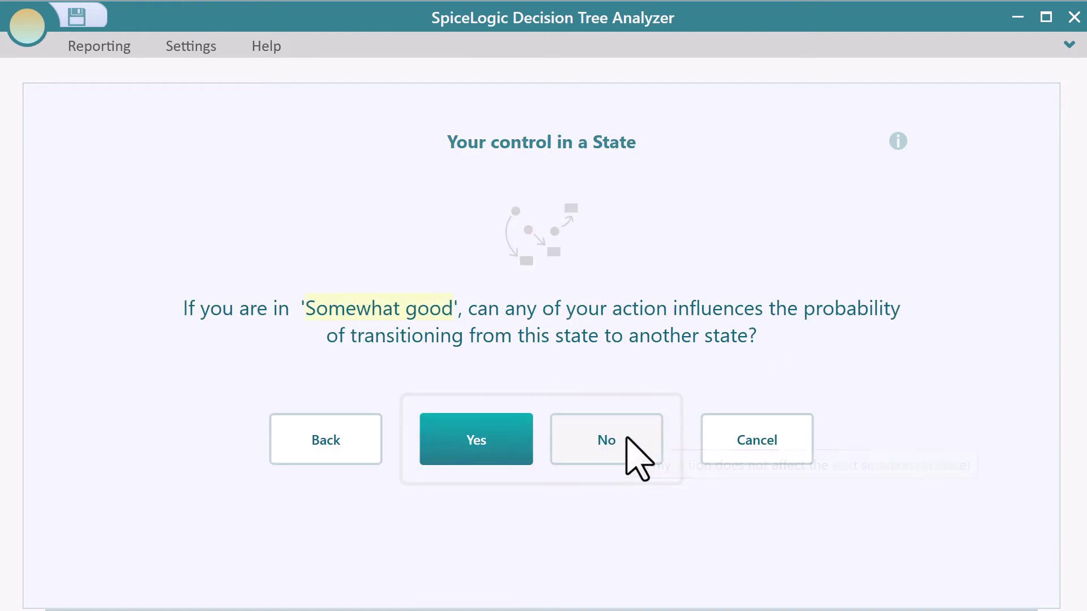
pyautogui.click(626, 439)
# Step: Enable early stopping and set transition probabilities 0.3 and 0.6
pyautogui.click(222, 336)
pyautogui.scroll(-2, 396, 396)
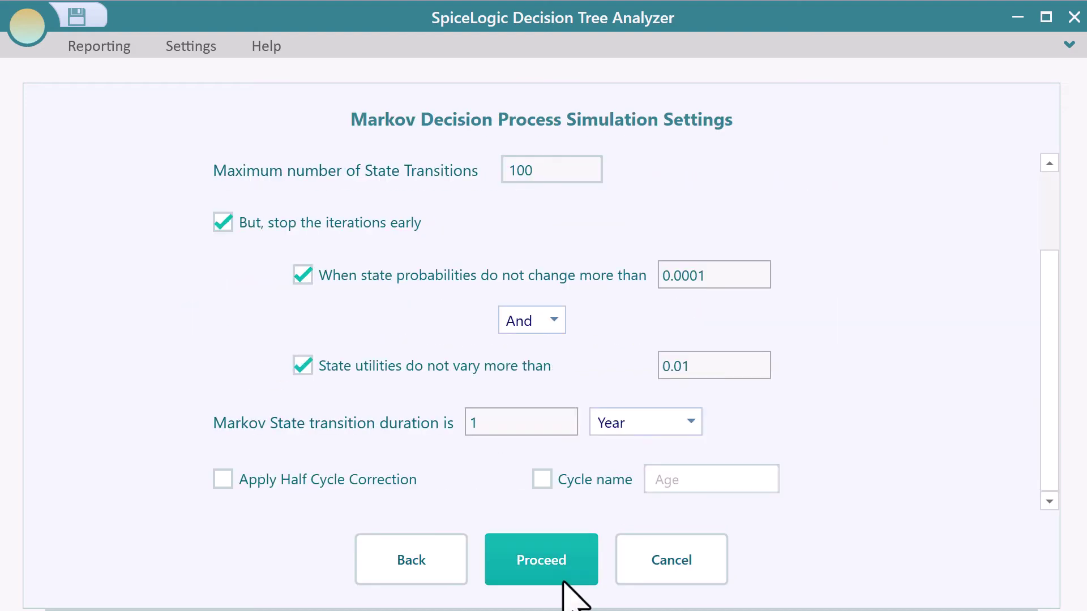
pyautogui.click(564, 583)
pyautogui.click(636, 400)
pyautogui.write('0.3')
pyautogui.click(511, 576)
pyautogui.click(623, 395)
pyautogui.write('0.6')
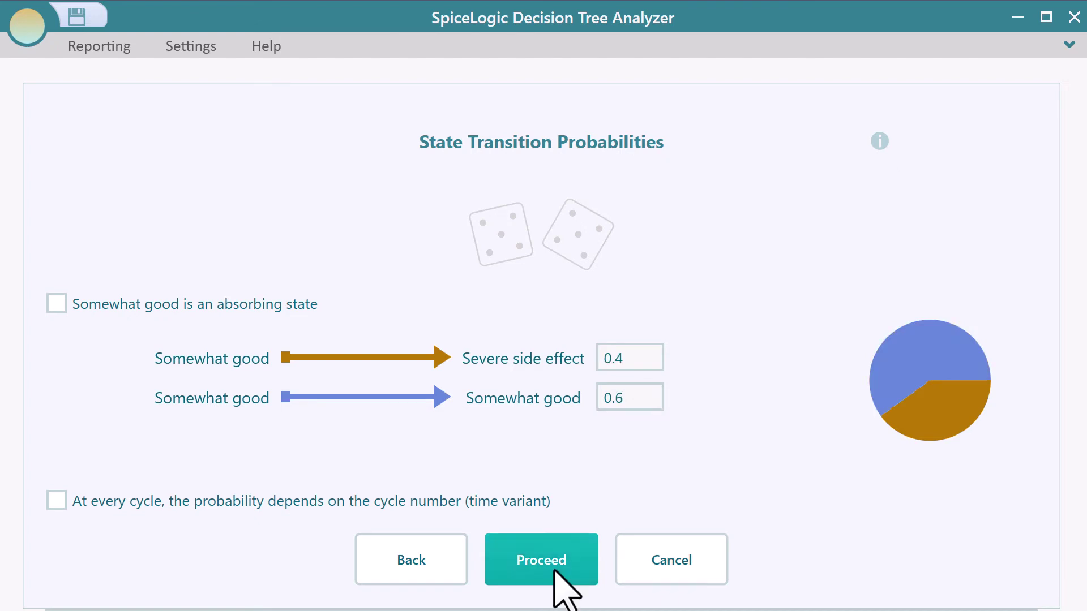
pyautogui.click(553, 572)
# Step: Start in Somewhat good and give QALY rewards 0.2 and 0.68
pyautogui.click(605, 365)
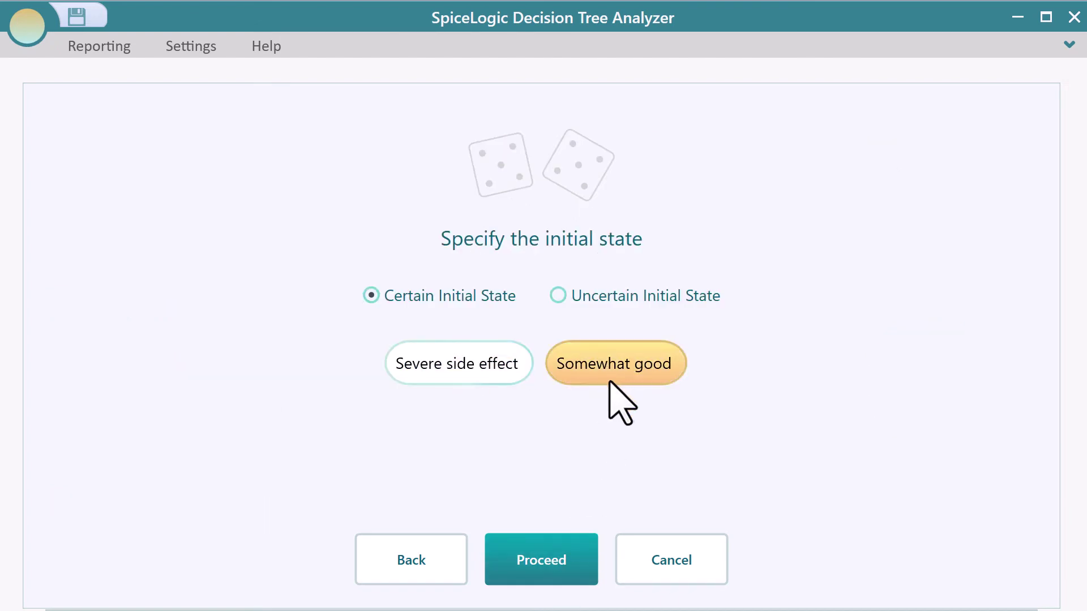
pyautogui.click(574, 574)
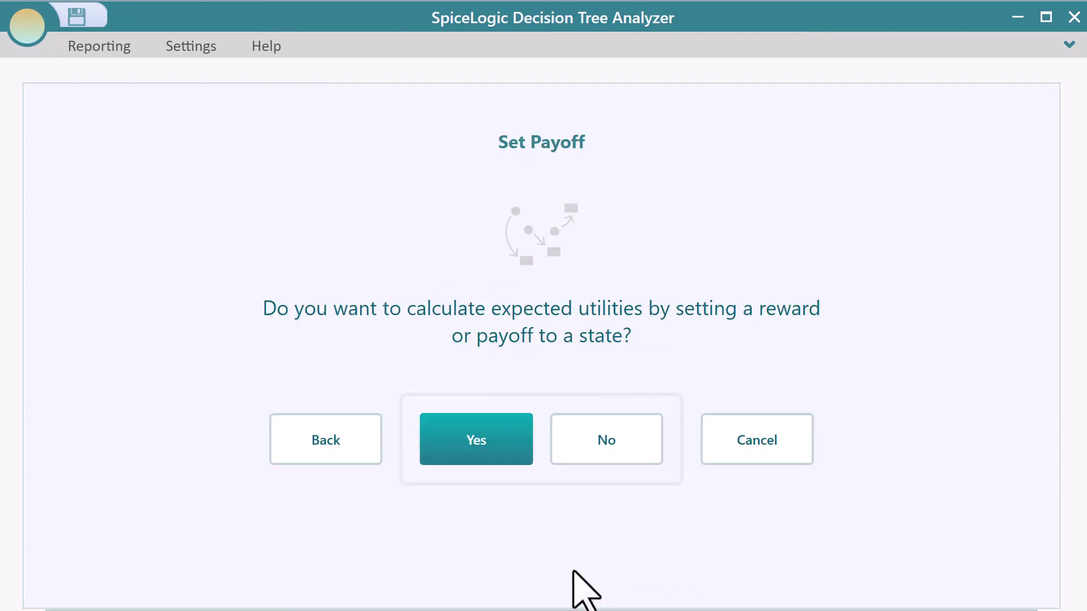
pyautogui.click(498, 456)
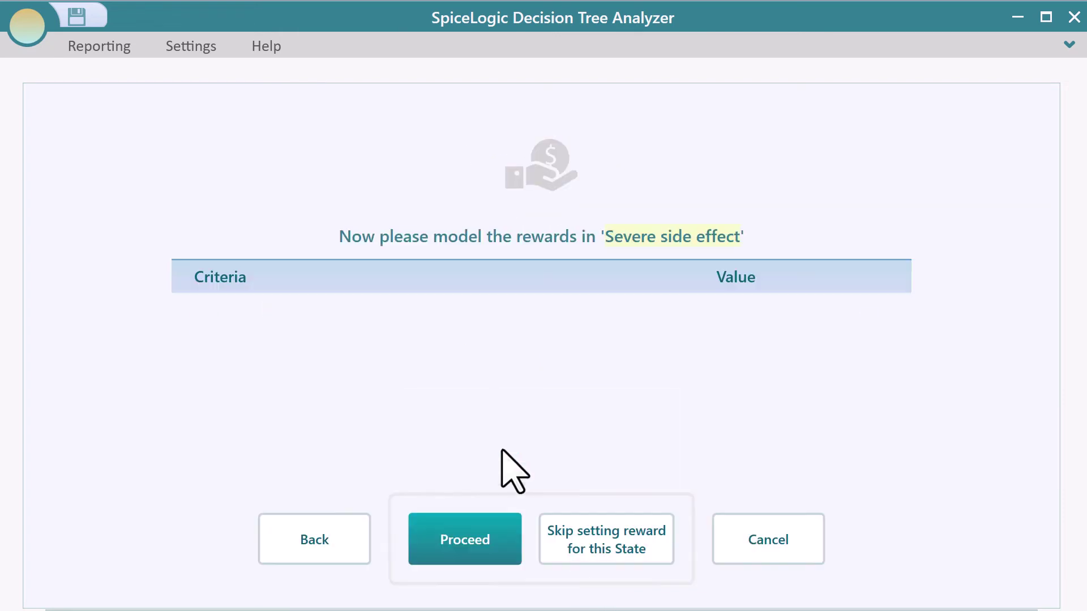
pyautogui.click(691, 324)
pyautogui.write('.2')
pyautogui.click(470, 561)
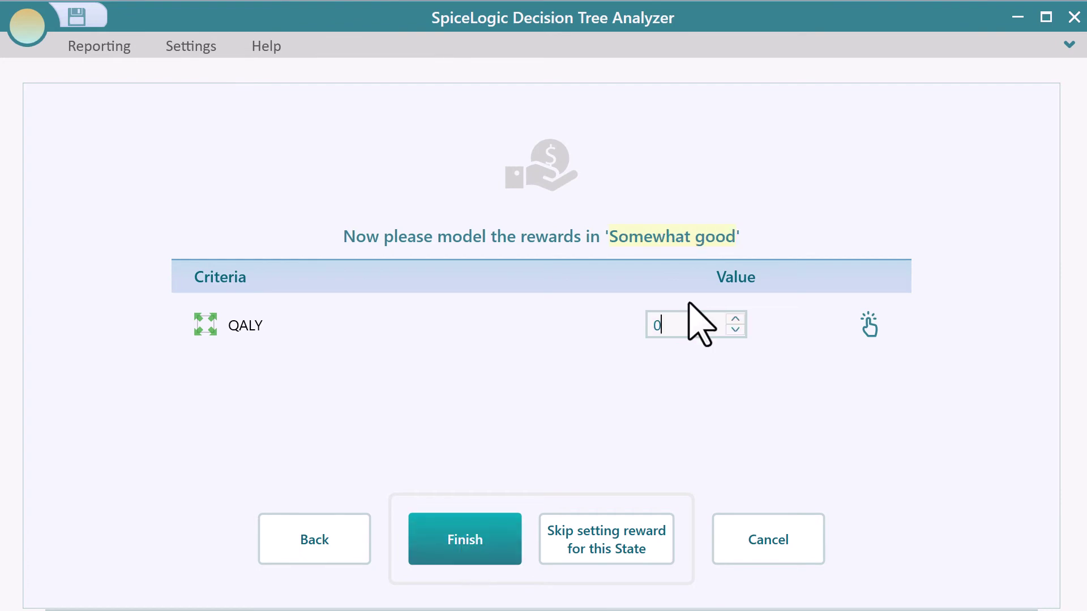
pyautogui.write('.68')
pyautogui.click(477, 572)
pyautogui.moveTo(963, 288); pyautogui.dragTo(990, 455)
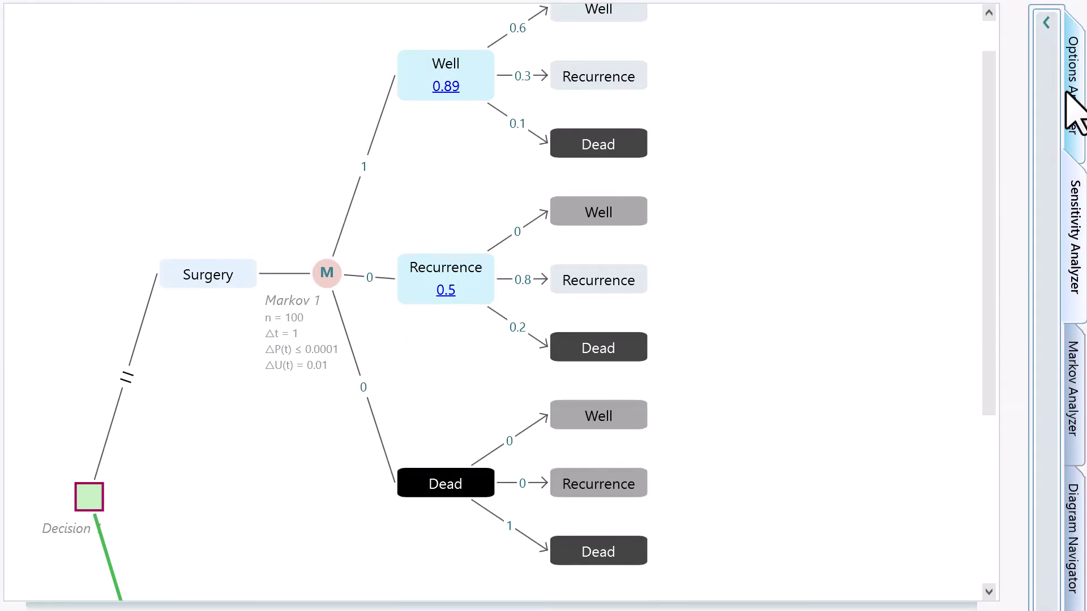
# Step: In the Options Analyzer, add Expected QALY to the compared metrics
pyautogui.click(1072, 107)
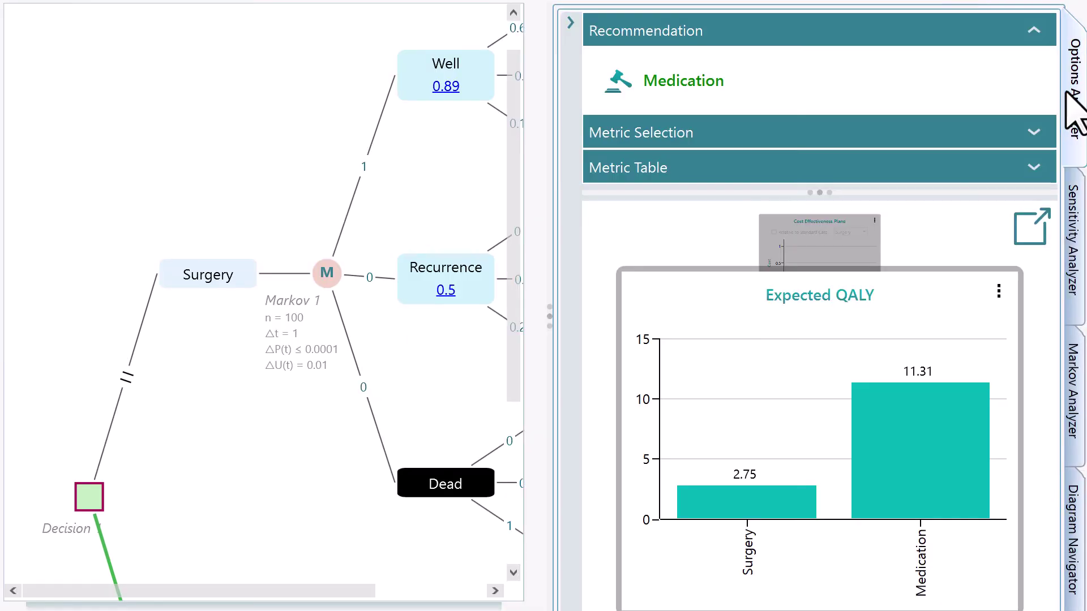
pyautogui.click(683, 136)
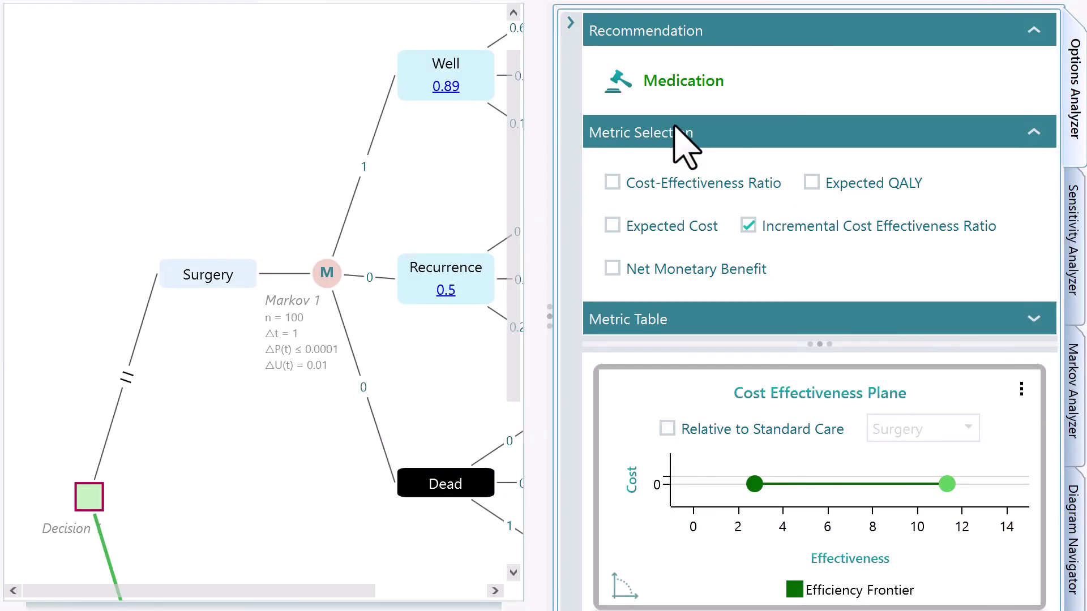
pyautogui.click(814, 182)
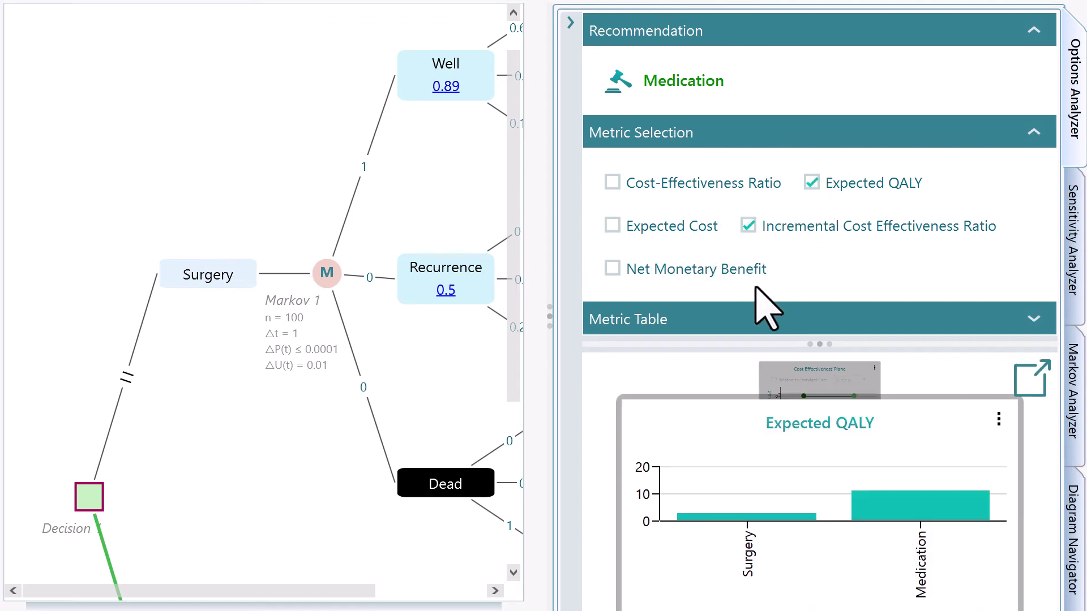
pyautogui.click(758, 138)
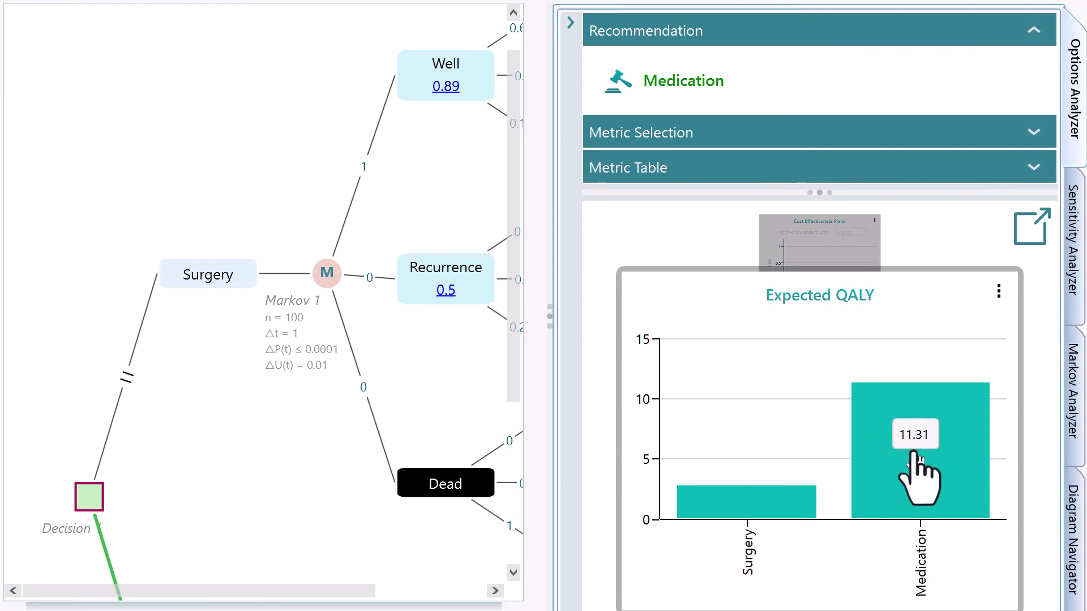
# Step: Make the Cost Effectiveness Plane the main chart and review it
pyautogui.moveTo(728, 509)
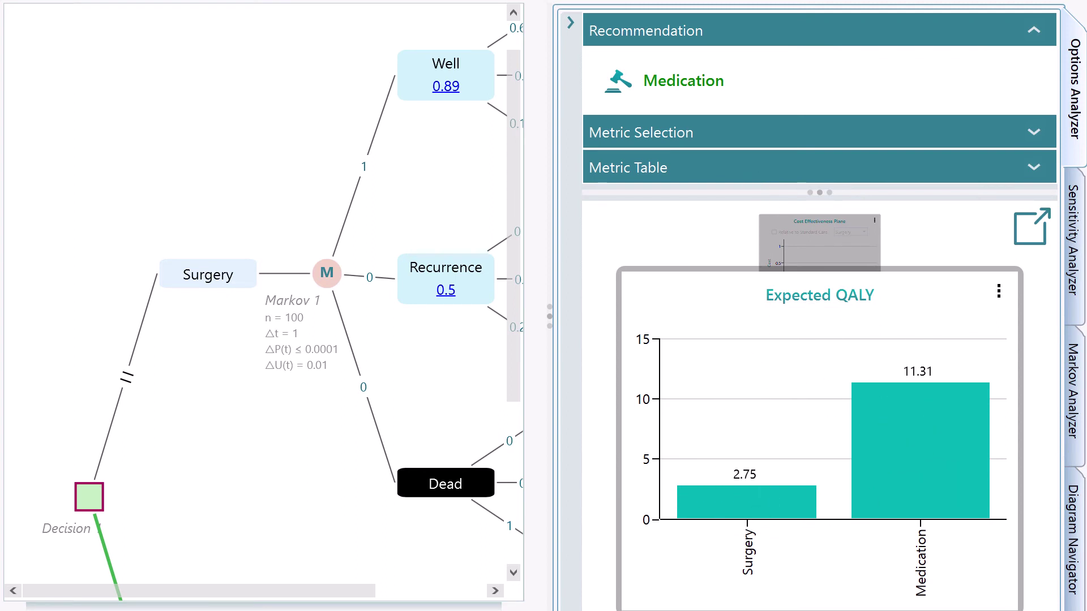
pyautogui.click(815, 242)
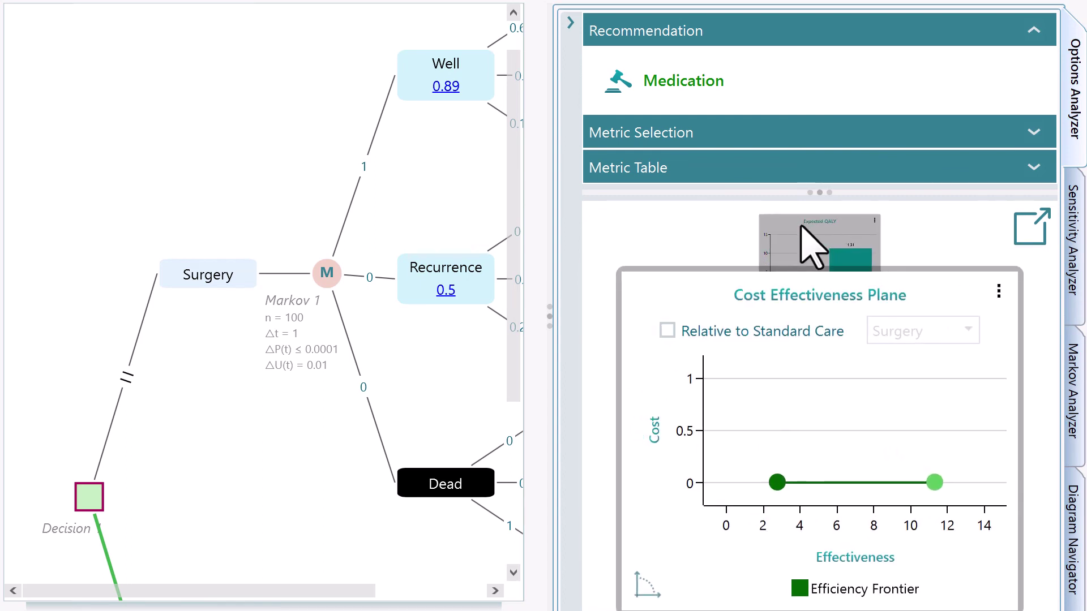
pyautogui.moveTo(774, 478)
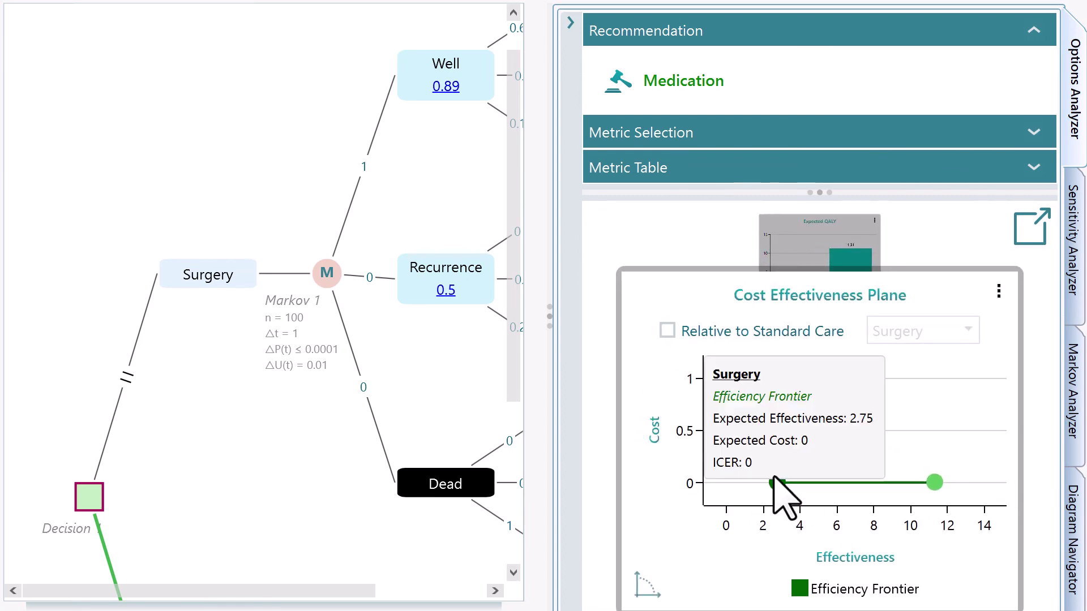
pyautogui.moveTo(929, 481)
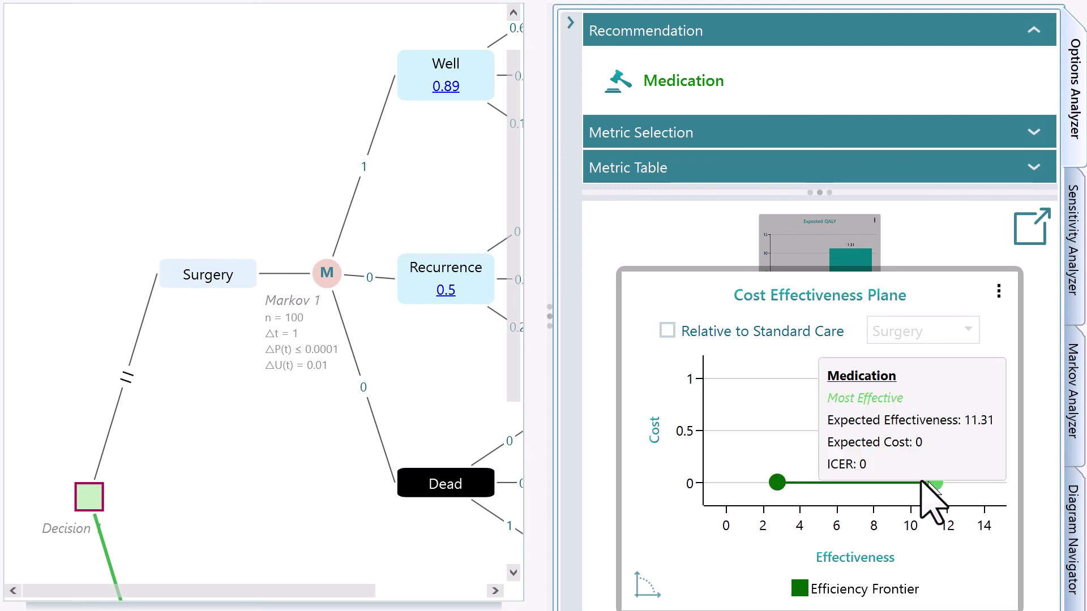
pyautogui.scroll(-5, 218, 461)
pyautogui.moveTo(196, 452)
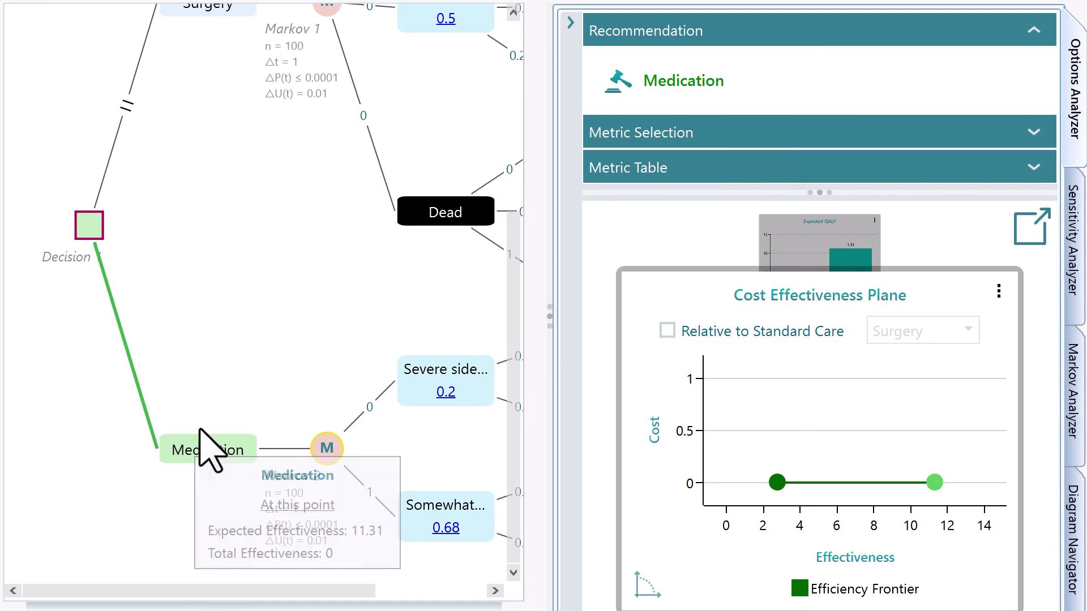
pyautogui.scroll(6, 274, 448)
pyautogui.moveTo(209, 313)
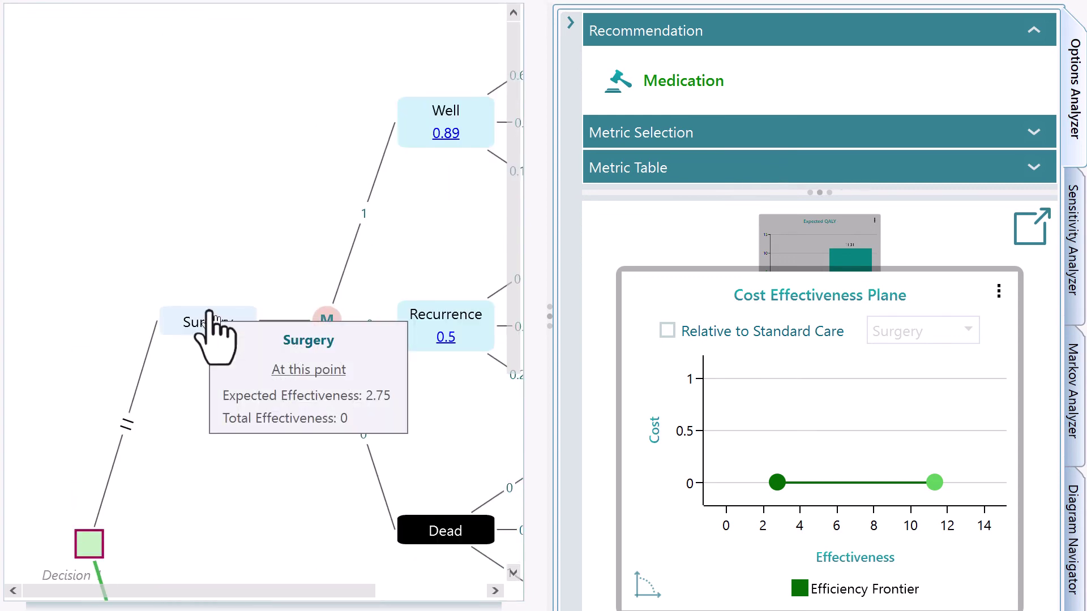
pyautogui.scroll(-5, 422, 252)
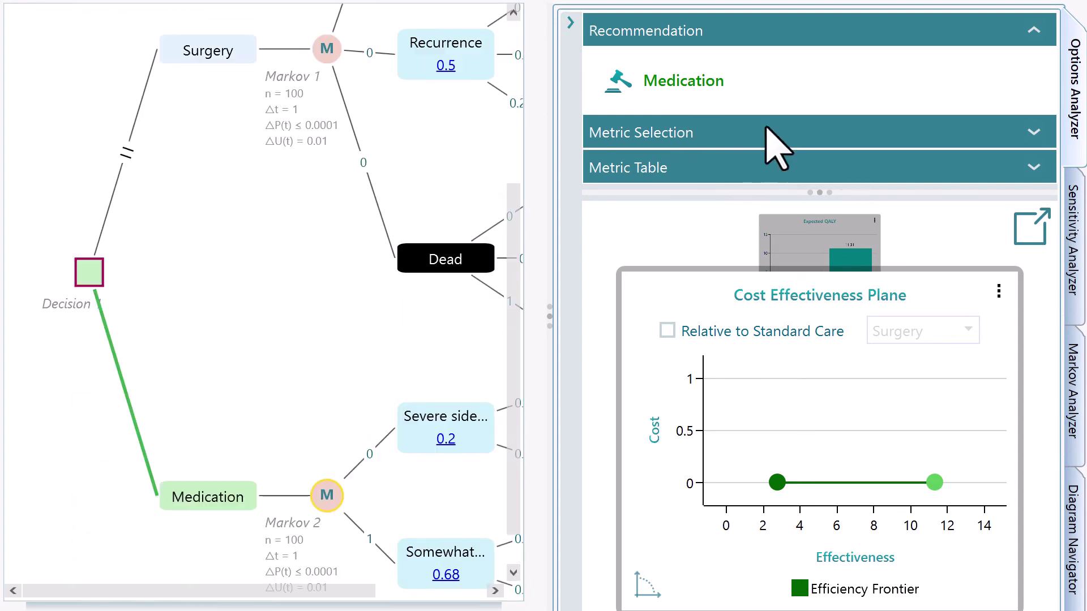
# Step: Open the Markov analysis panel and switch the analyzed model to Markov 2, then back to Markov 1
pyautogui.click(1069, 340)
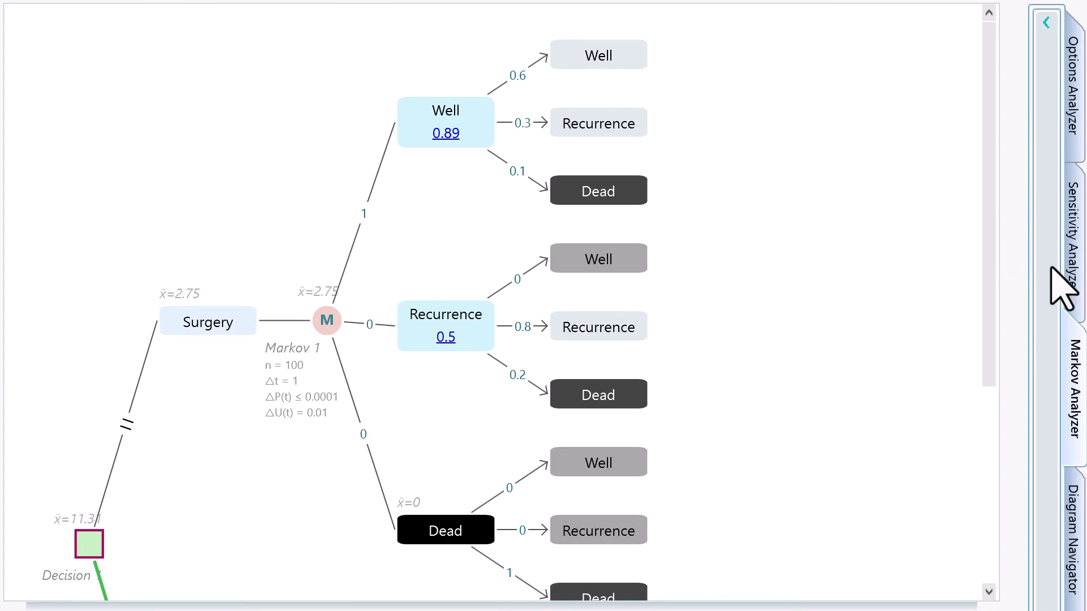
pyautogui.click(1068, 422)
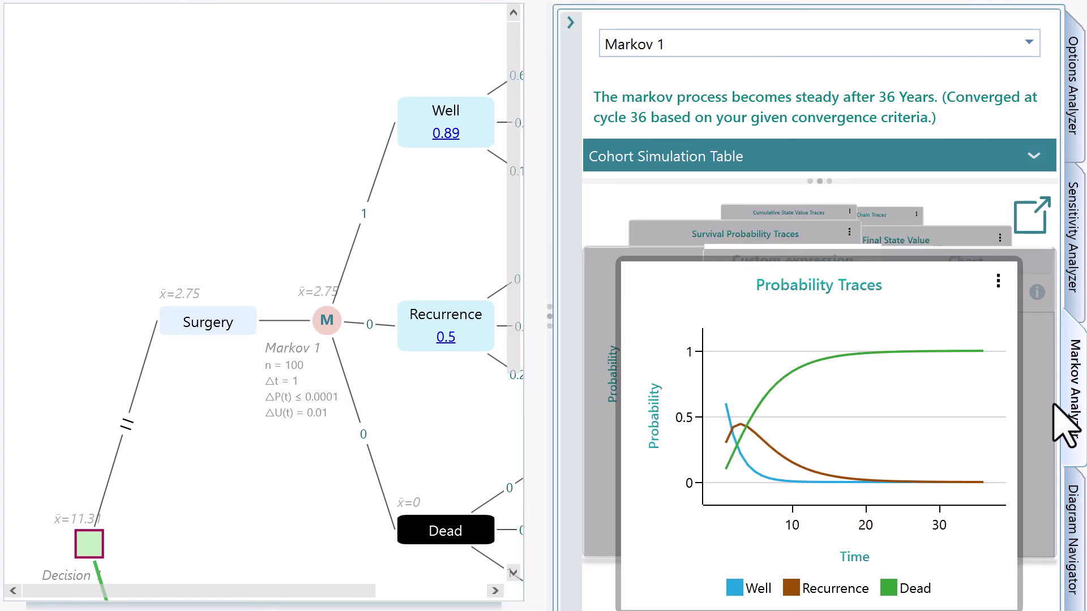
pyautogui.click(683, 49)
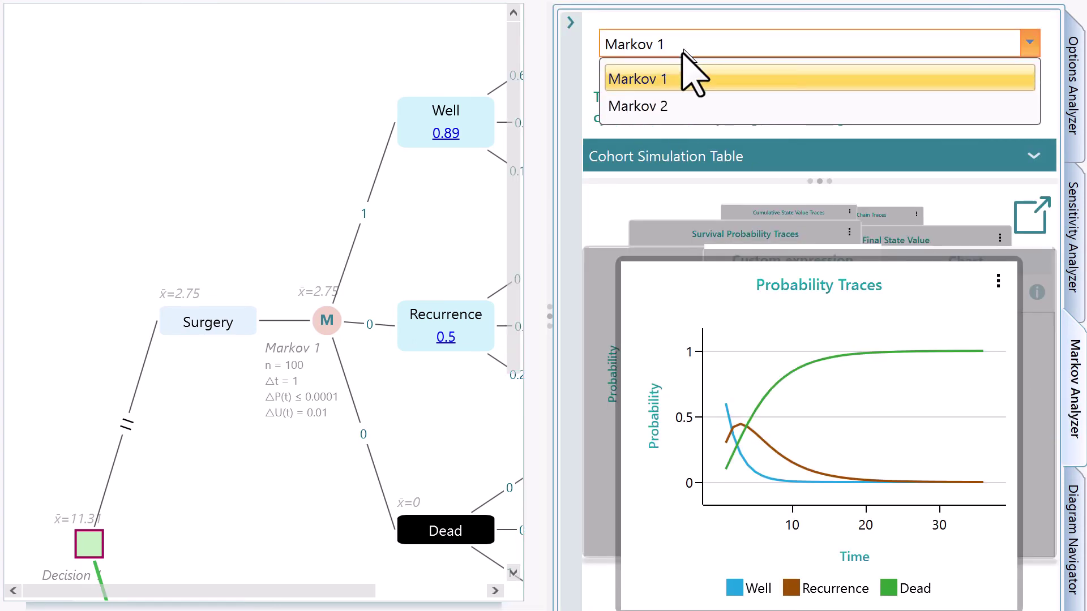
pyautogui.click(676, 106)
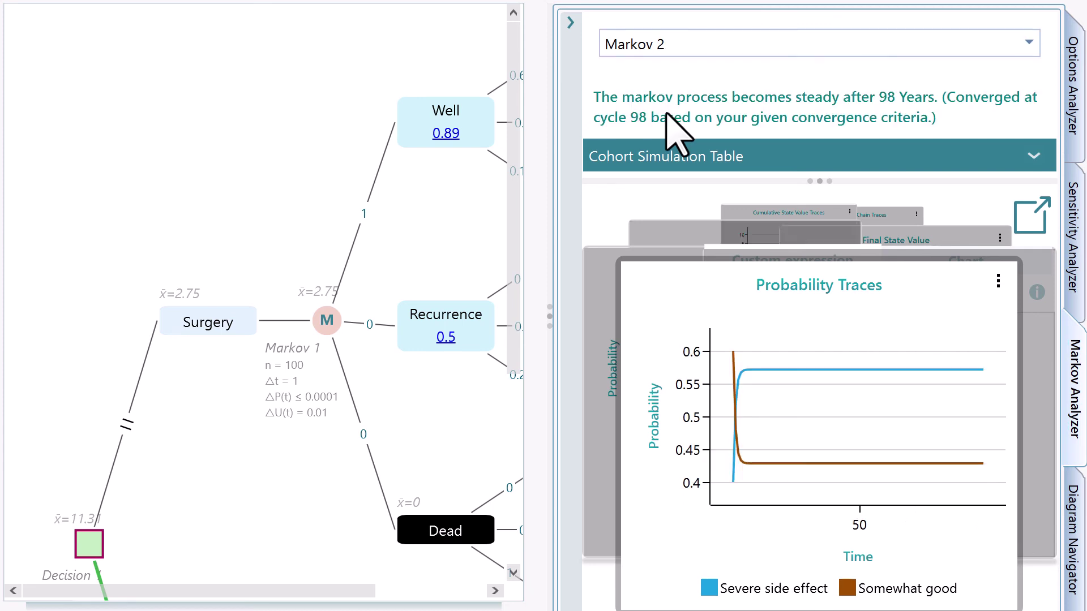
pyautogui.click(698, 49)
pyautogui.click(689, 102)
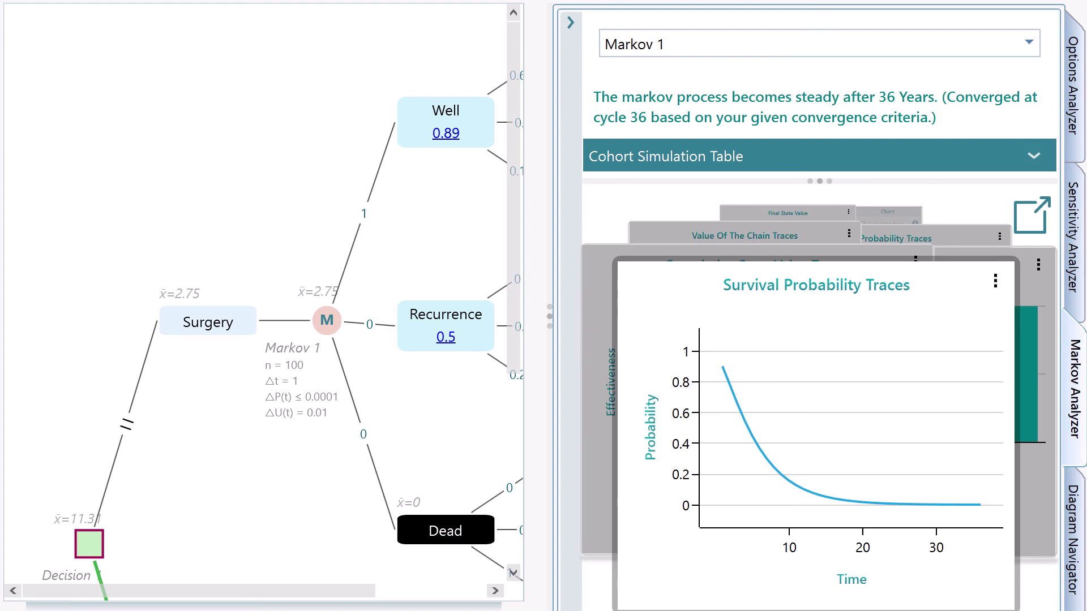
# Step: Browse Markov 1's charts back to Probability Traces for Well, Recurrence and Dead, converging at cycle 36
pyautogui.scroll(-2, 975, 517)
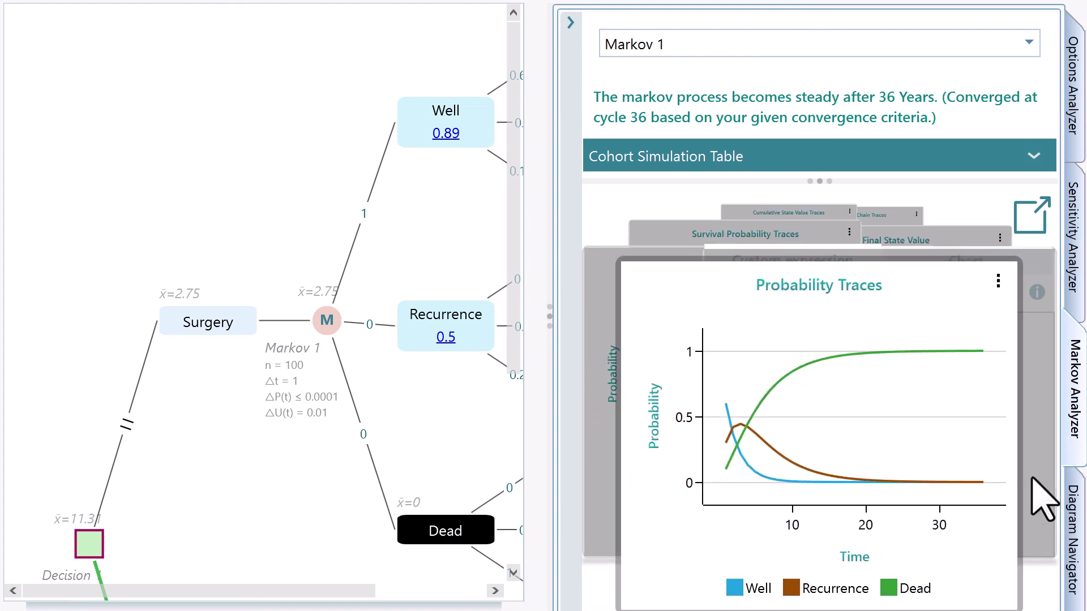
pyautogui.scroll(-1, 1032, 480)
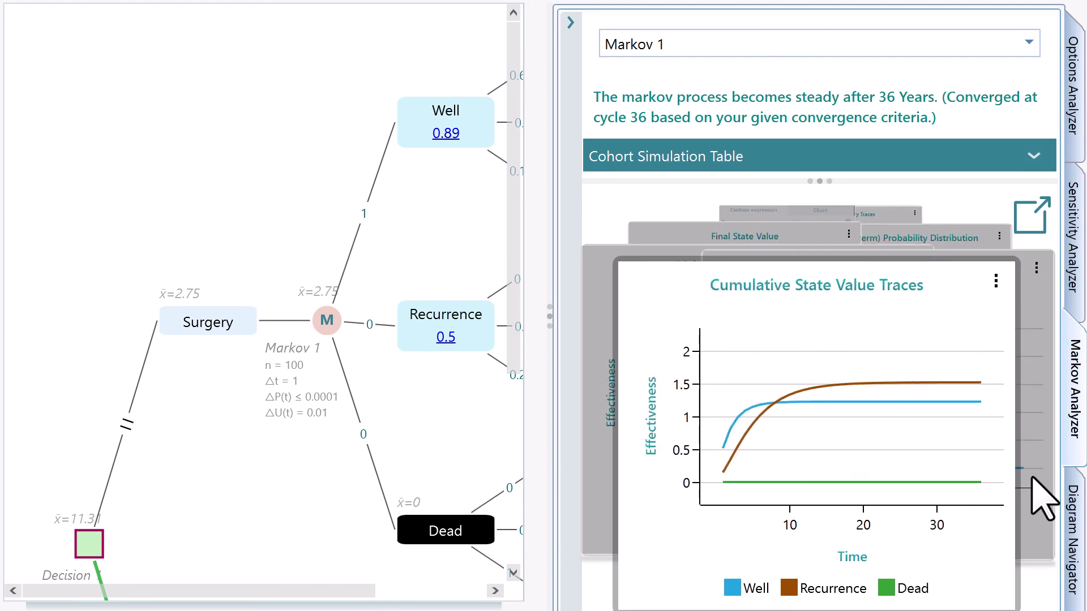
pyautogui.scroll(-2, 1032, 480)
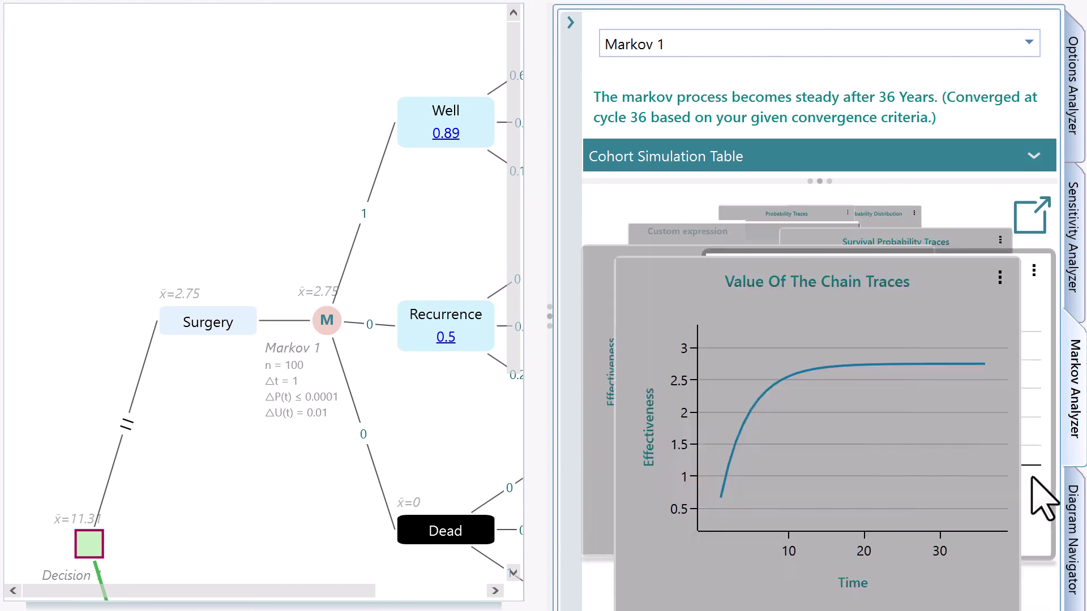
pyautogui.scroll(-1, 1040, 497)
pyautogui.scroll(2, 1040, 497)
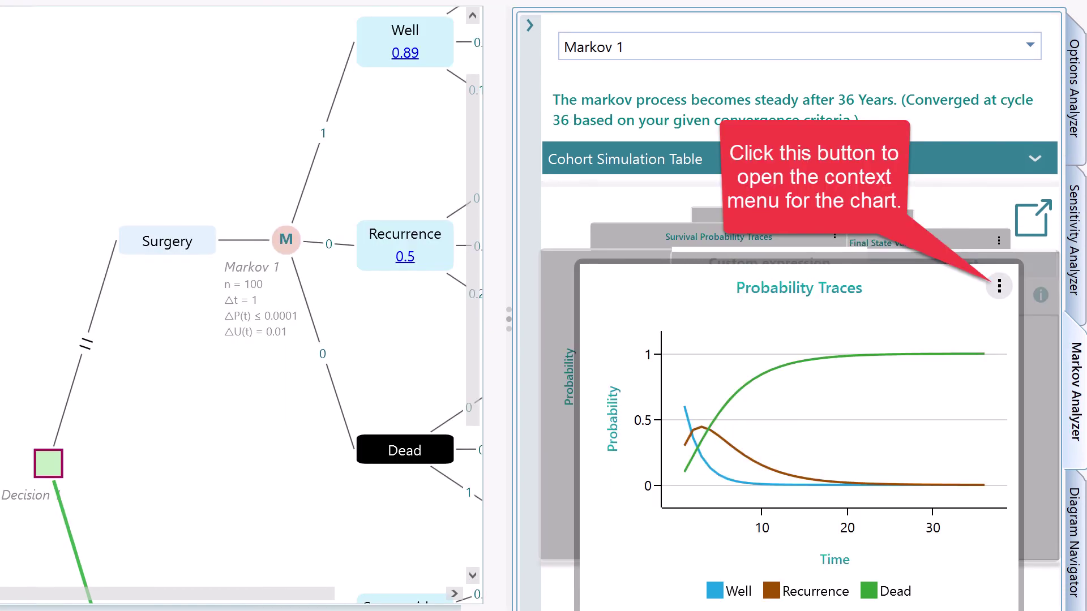
# Step: View the Probability Traces data table, then expand Markov 1's Cohort Simulation Table, starting Well at 100,000
pyautogui.rightClick(692, 363)
pyautogui.click(730, 437)
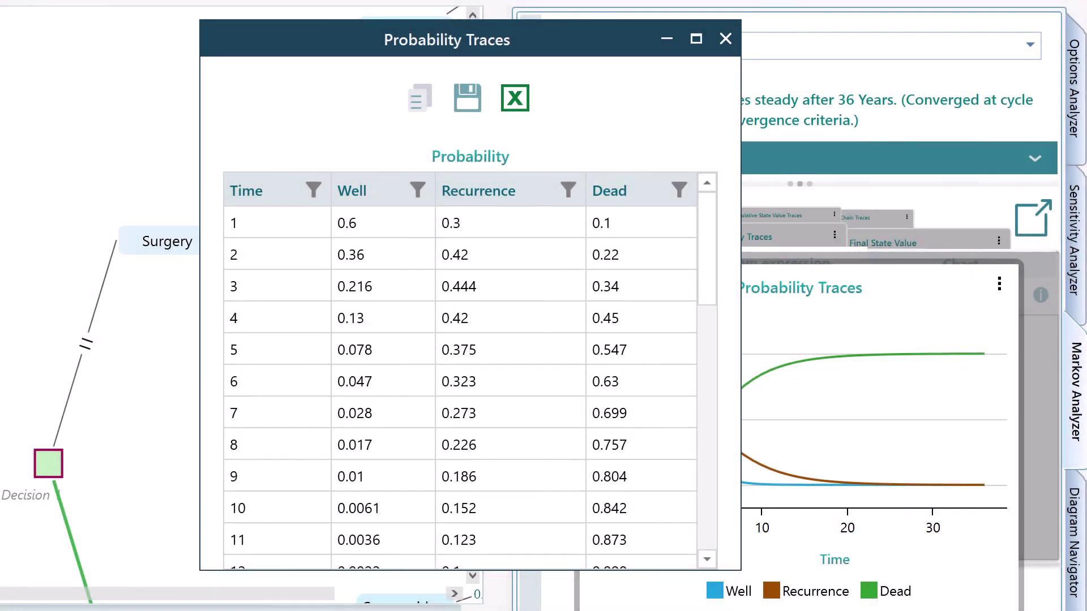
pyautogui.click(725, 38)
pyautogui.click(691, 159)
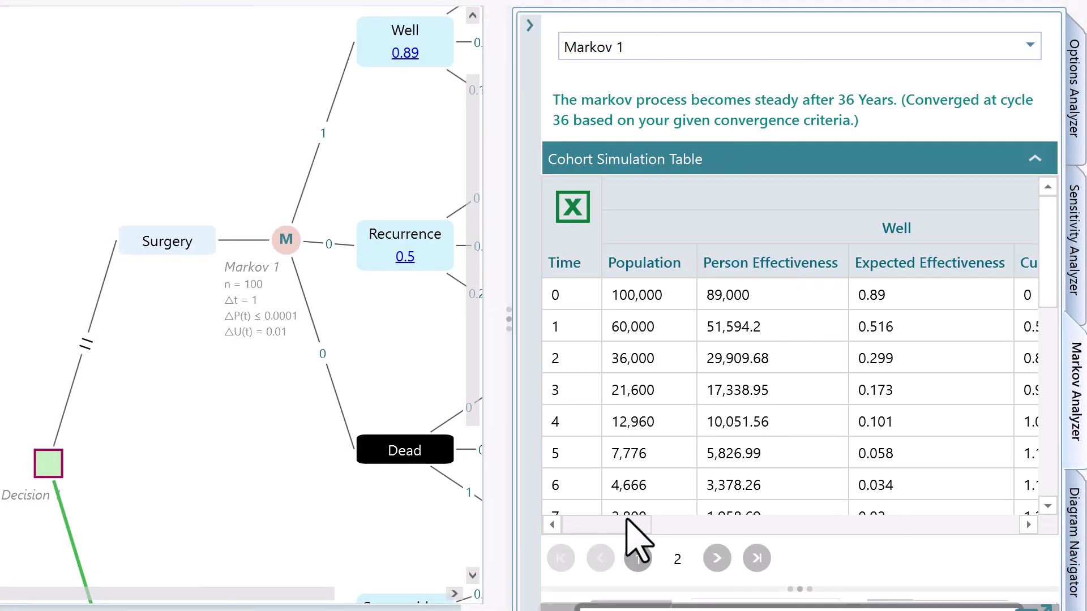
pyautogui.moveTo(627, 520); pyautogui.dragTo(718, 522)
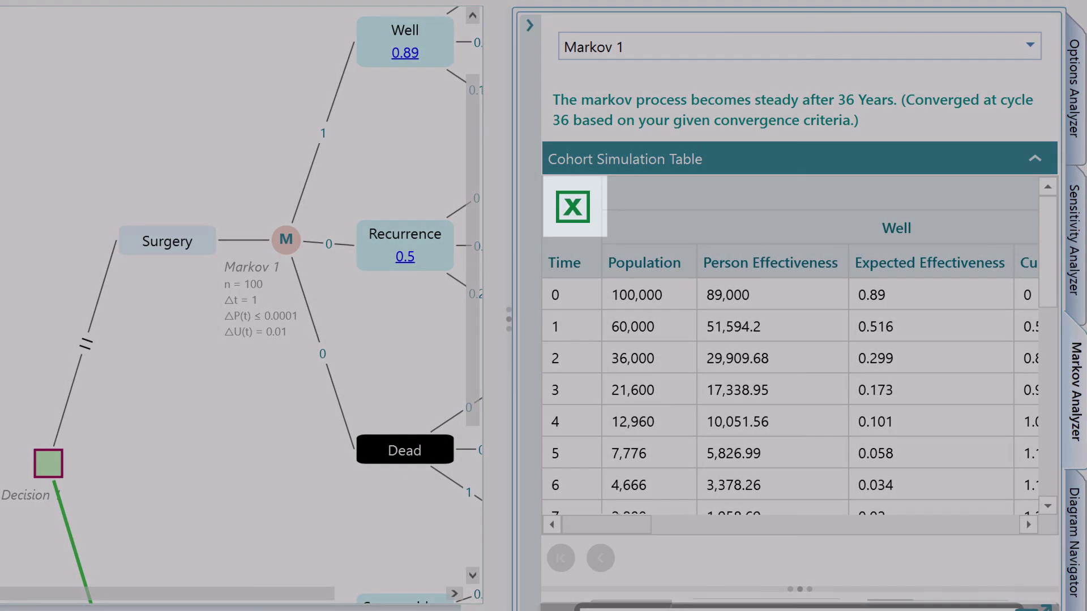